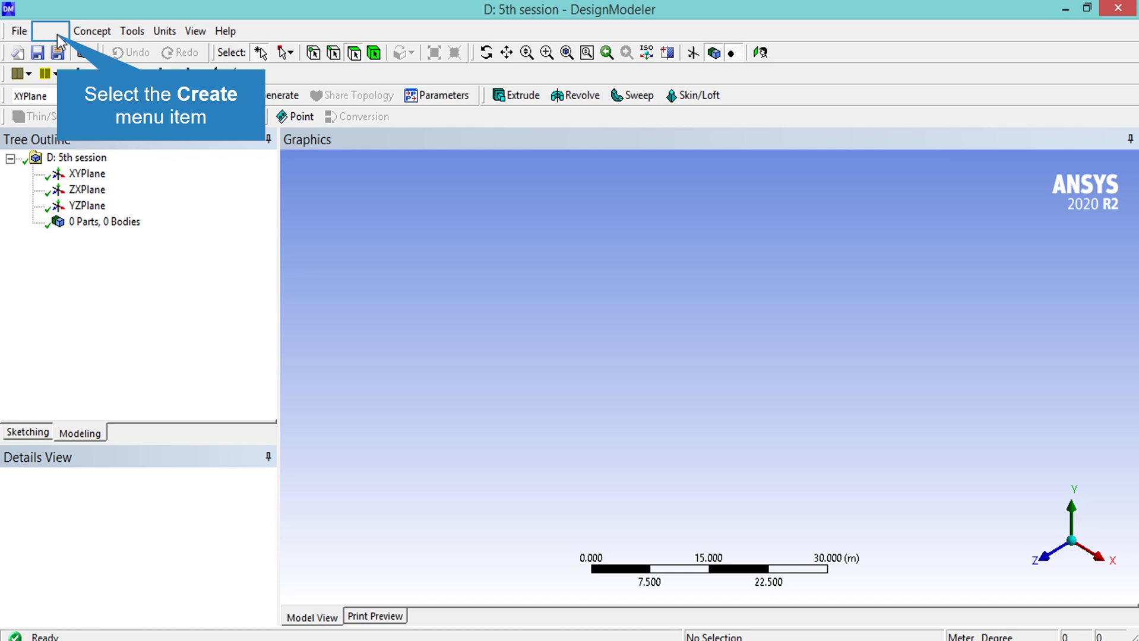
Create construction points from the NACA 0012 coordinates file on the XYPlane and generate them
{"action": "left_click", "coordinate": [58, 37]}
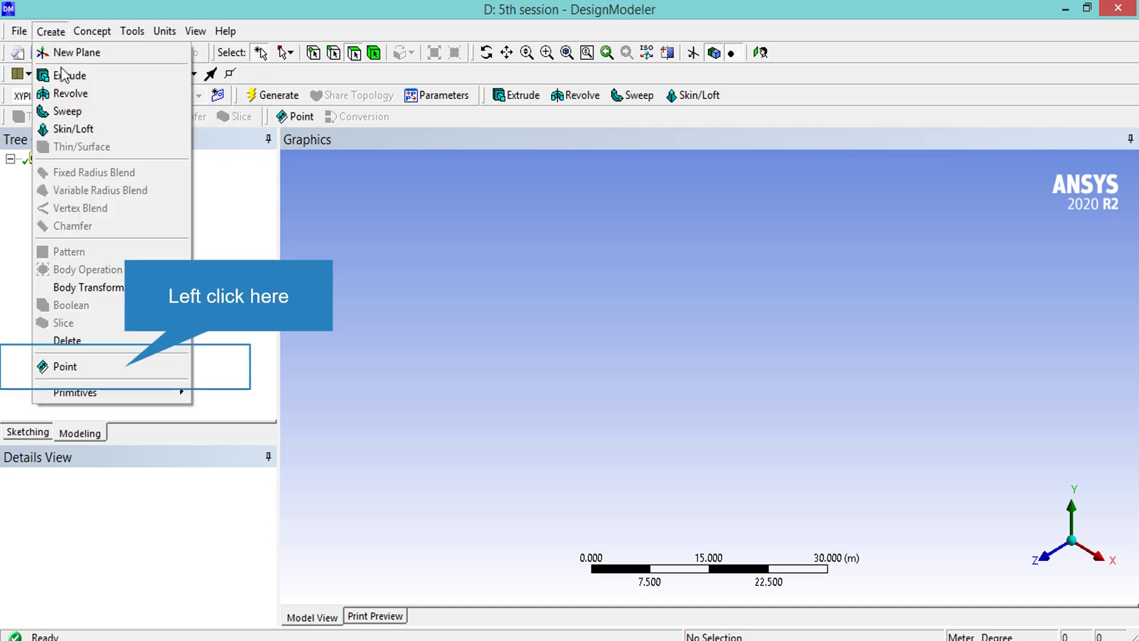
{"action": "left_click", "coordinate": [125, 366]}
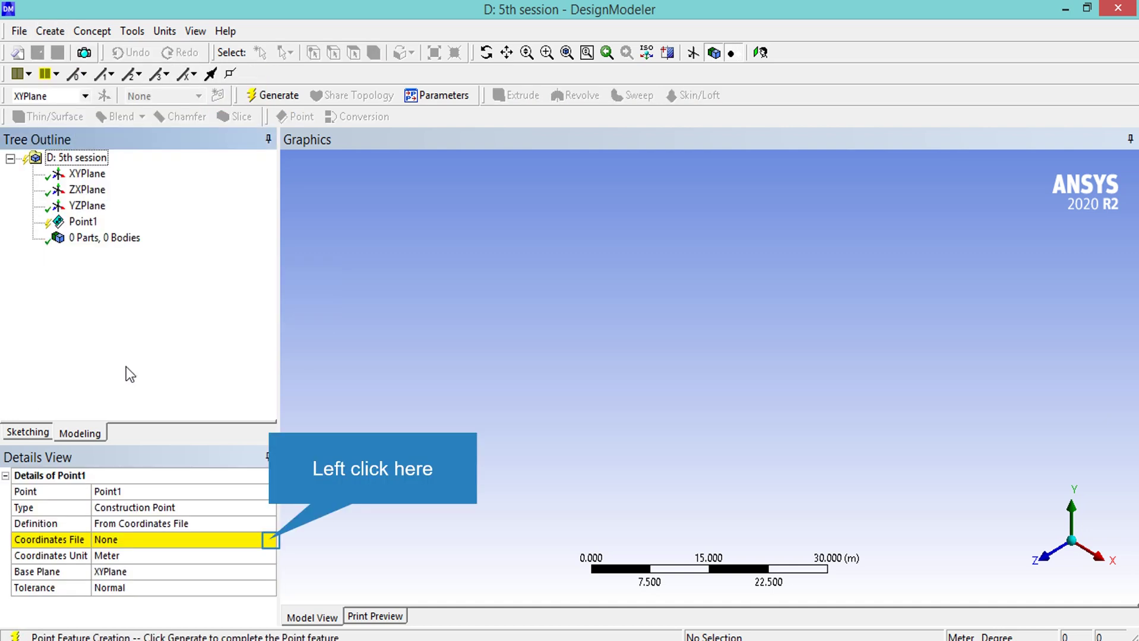
{"action": "left_click", "coordinate": [269, 540]}
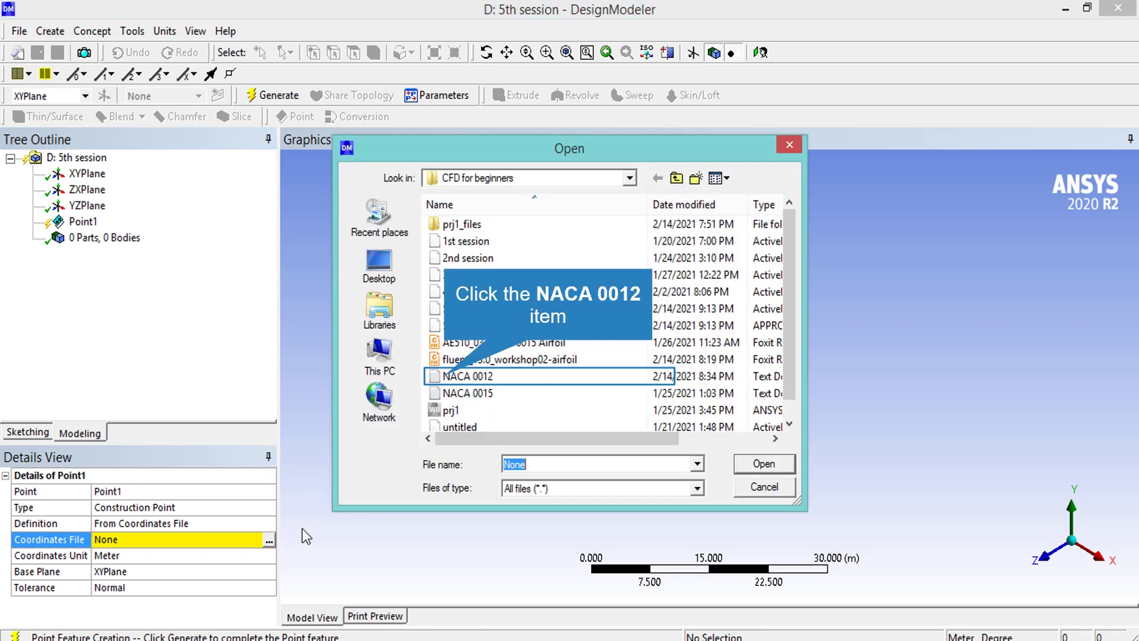
{"action": "left_click", "coordinate": [442, 379]}
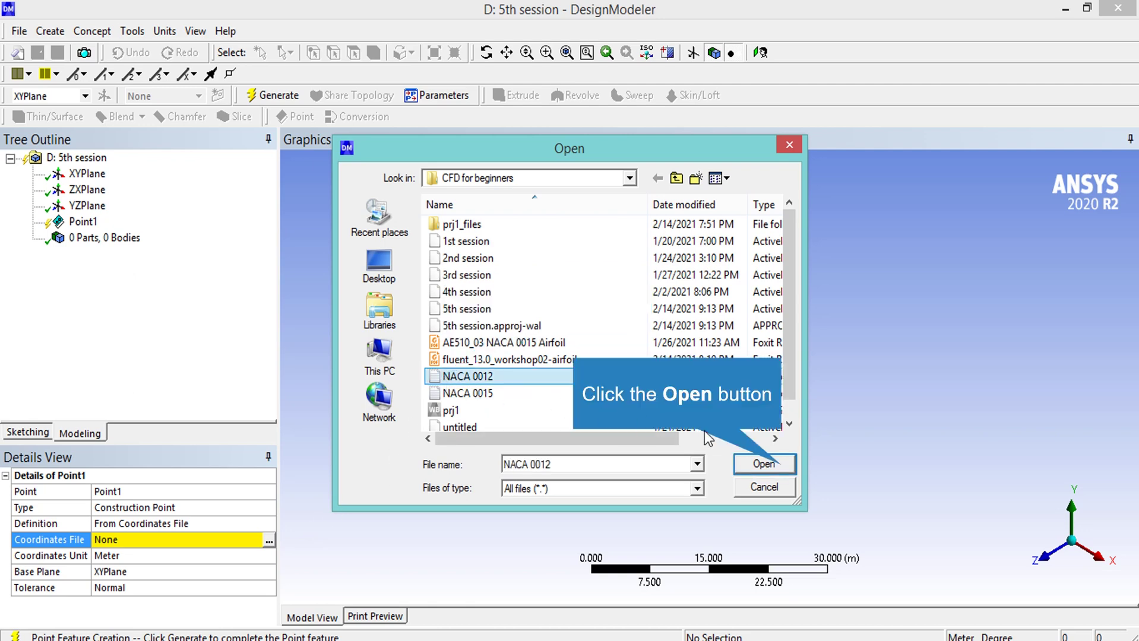
{"action": "left_click", "coordinate": [781, 466]}
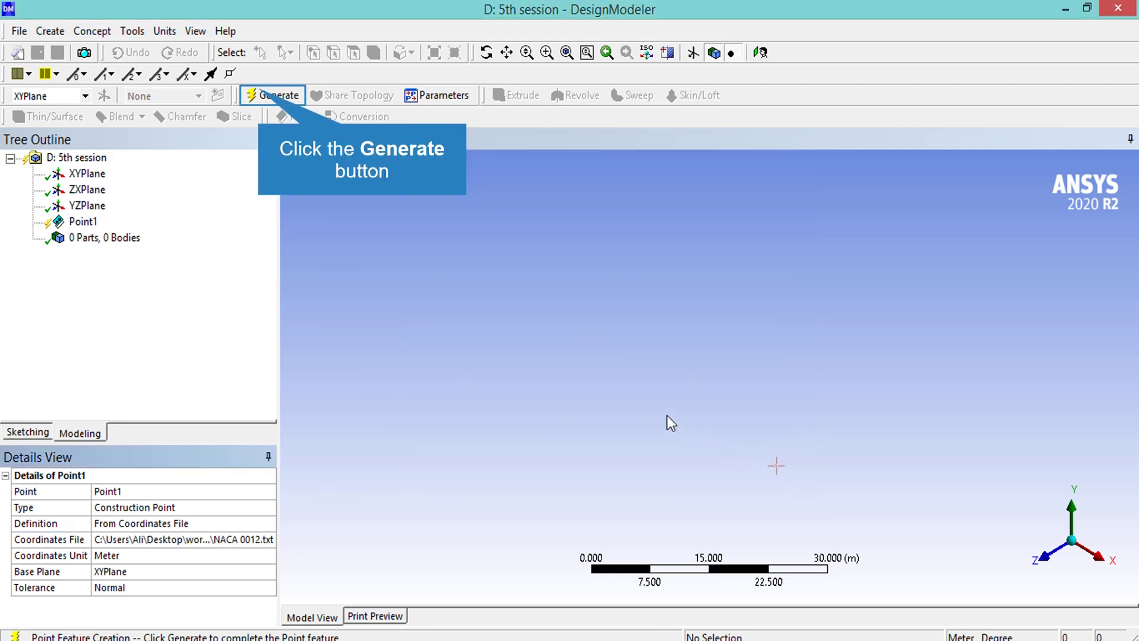
{"action": "left_click", "coordinate": [261, 96]}
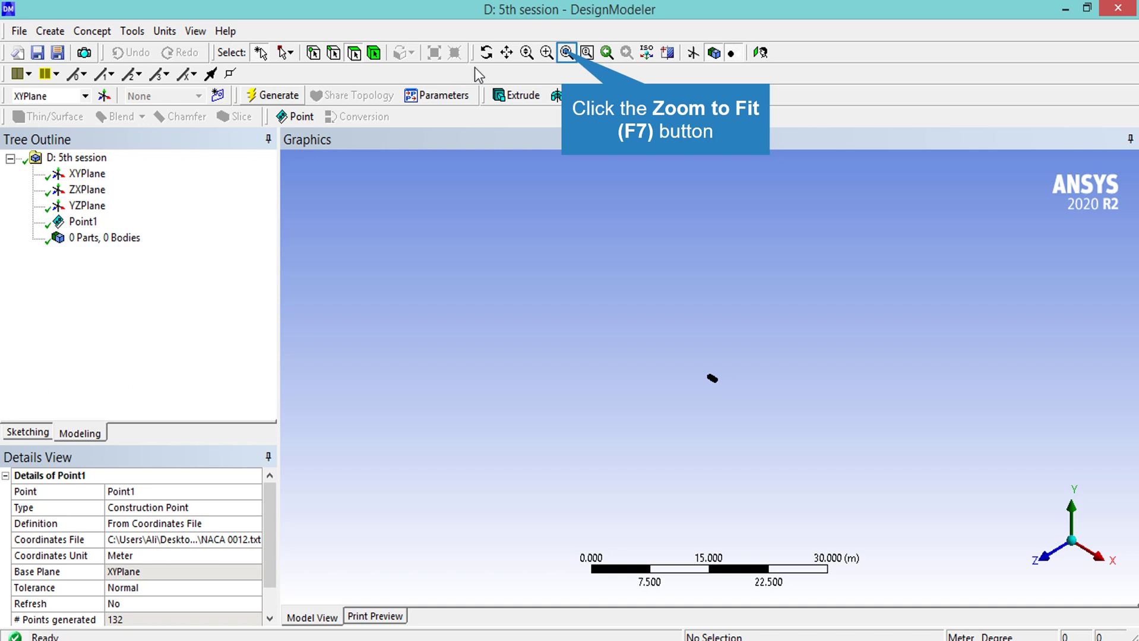
Generate a 3D curve through the airfoil points from the NACA 0012 coordinates file, with Add Material as the operation
{"action": "left_click", "coordinate": [566, 52]}
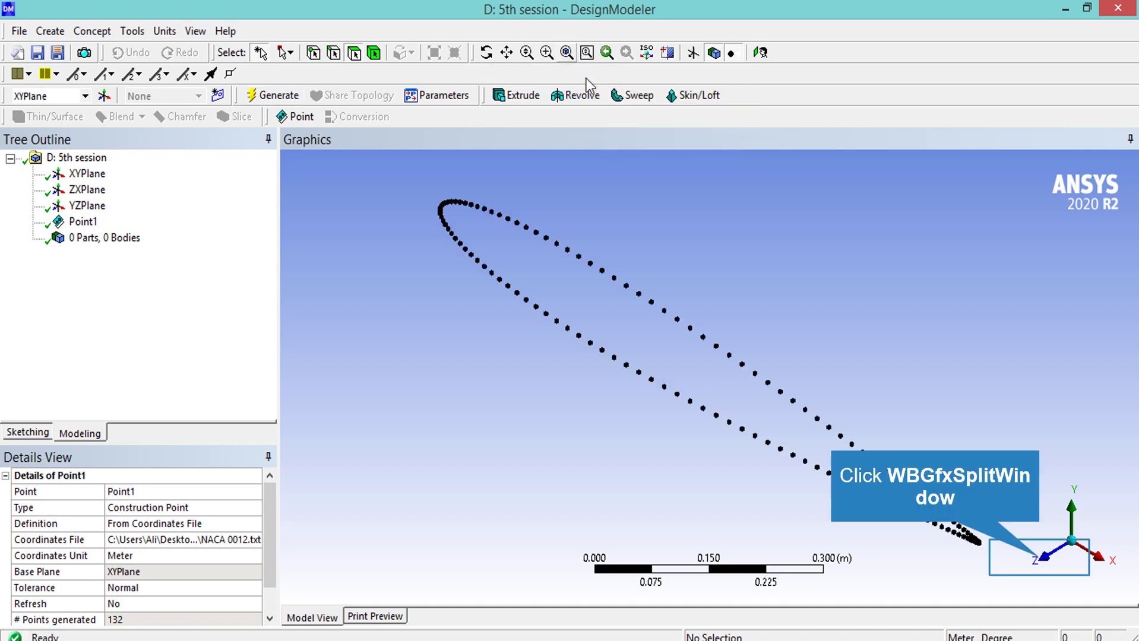
{"action": "left_click", "coordinate": [1037, 558]}
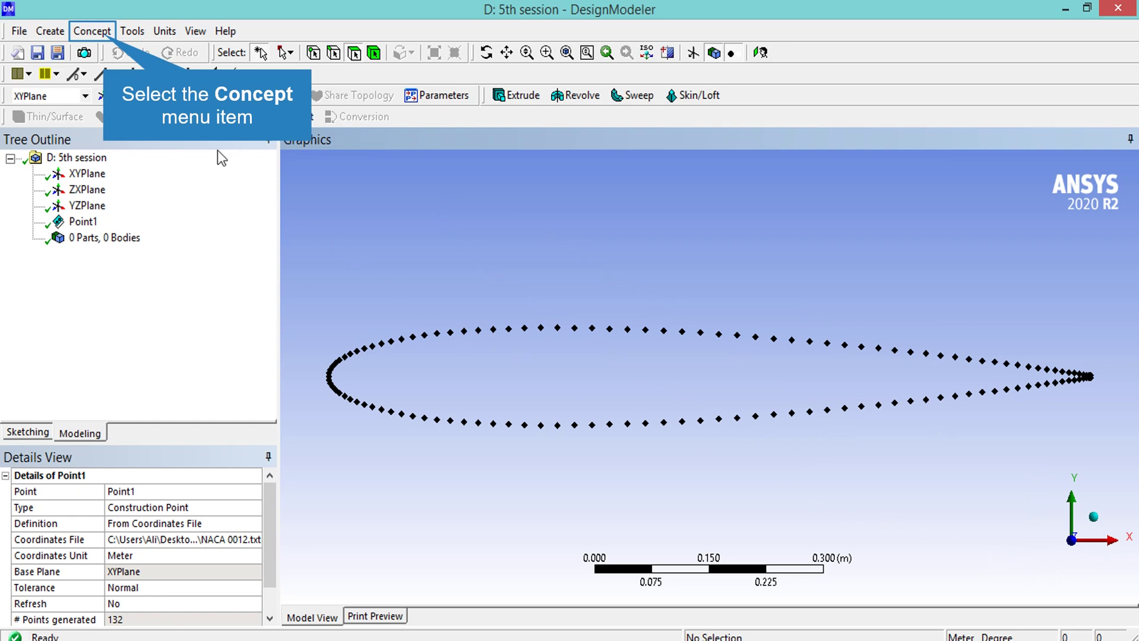
{"action": "left_click", "coordinate": [106, 43]}
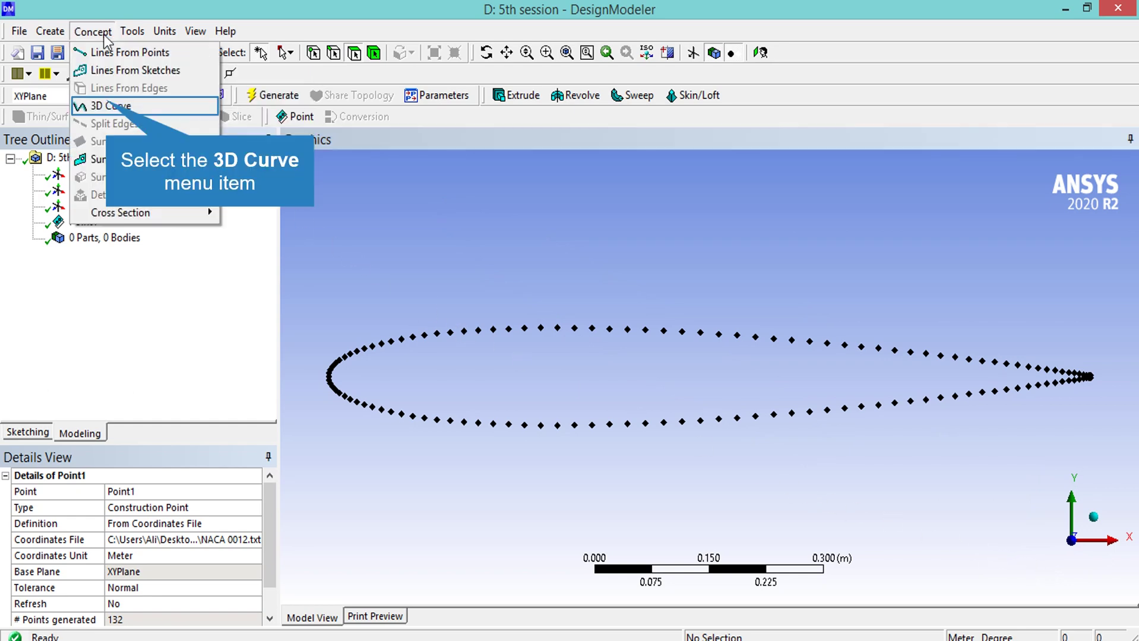
{"action": "left_click", "coordinate": [108, 106]}
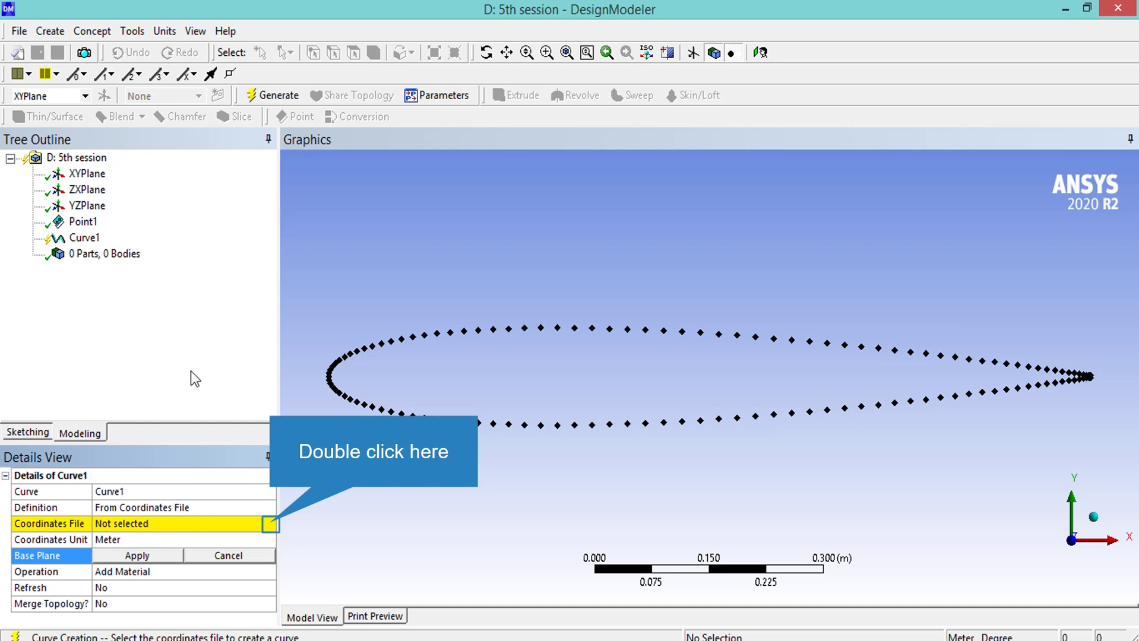
{"action": "double_click", "coordinate": [269, 523]}
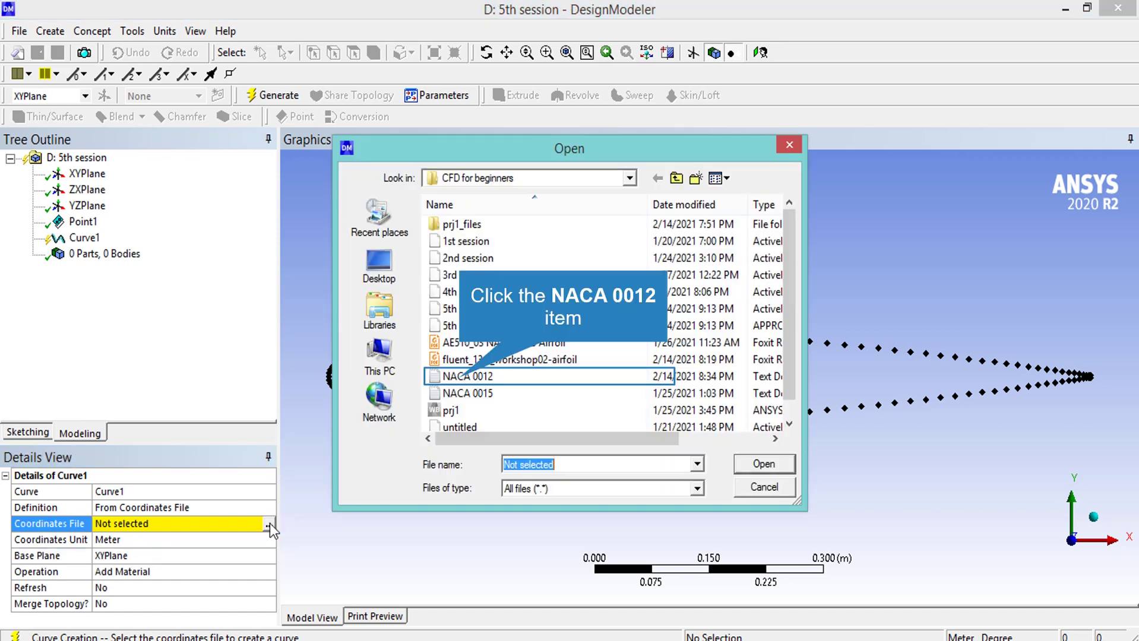
{"action": "left_click", "coordinate": [466, 377]}
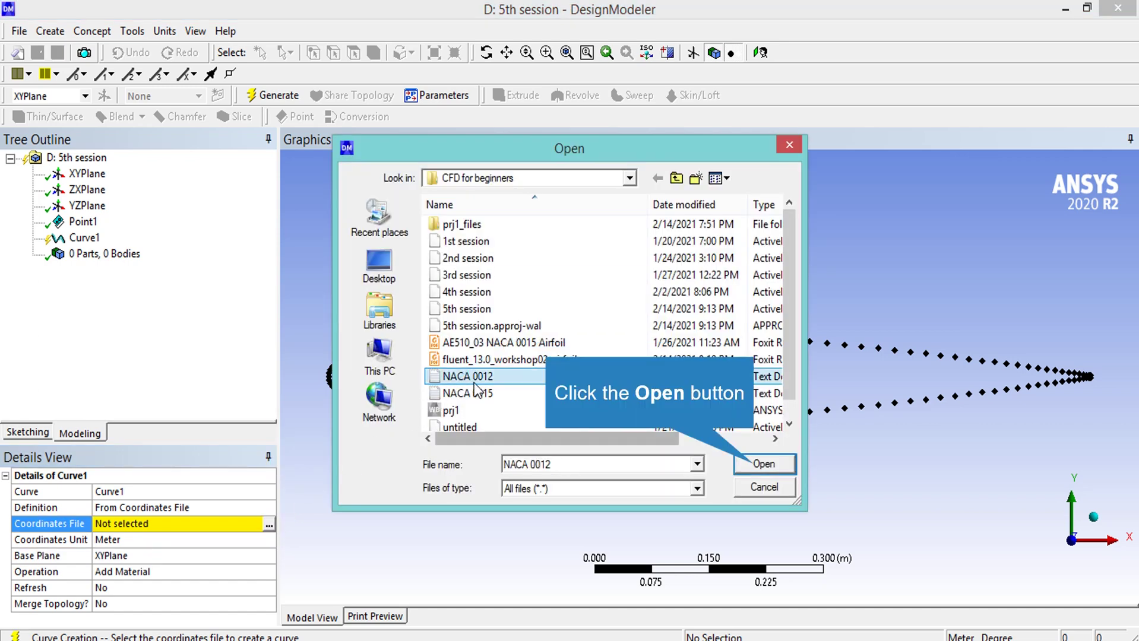
{"action": "left_click", "coordinate": [756, 468]}
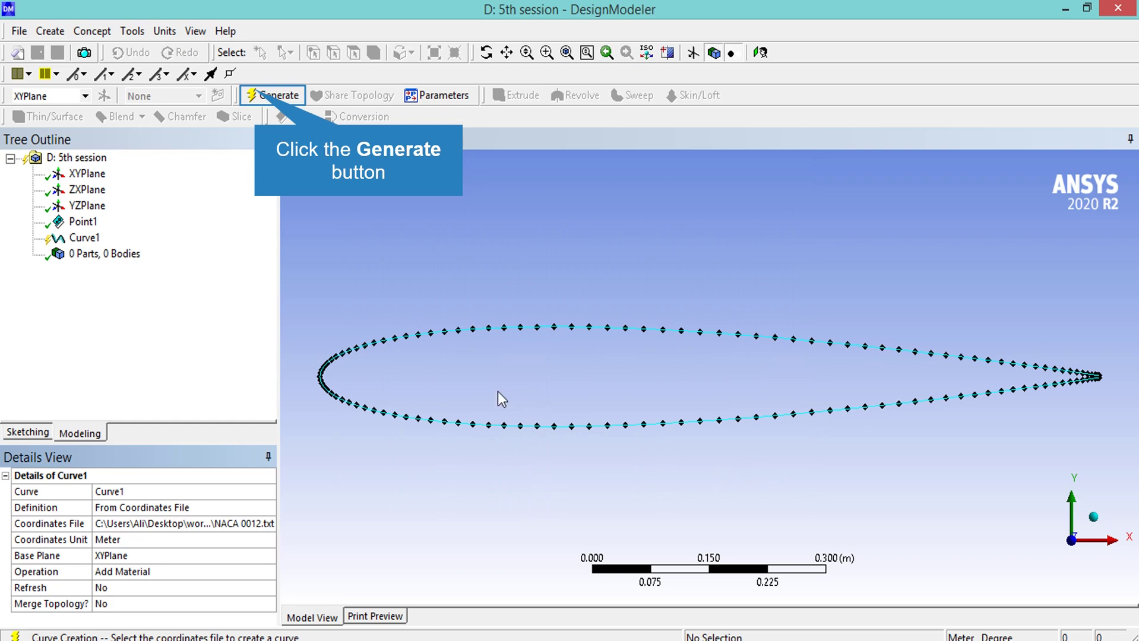
{"action": "left_click", "coordinate": [264, 96]}
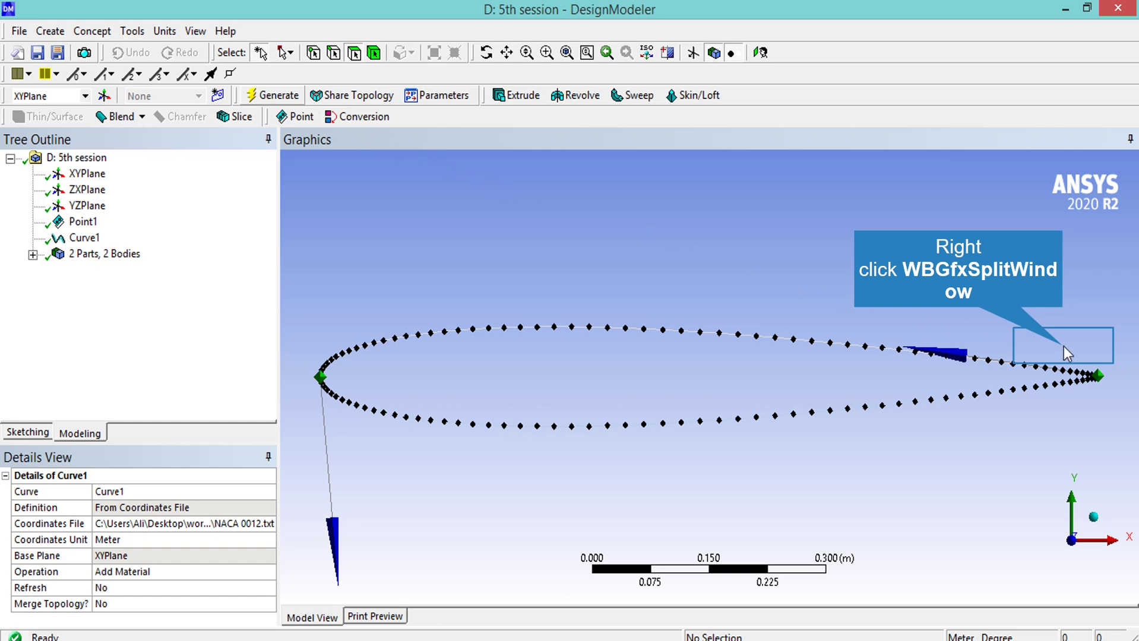
Generate a manually defined construction point behind the airfoil's trailing edge with an X coordinate of 1.008 m
{"action": "right_click_drag", "start_coordinate": [1063, 347], "coordinate": [1119, 407]}
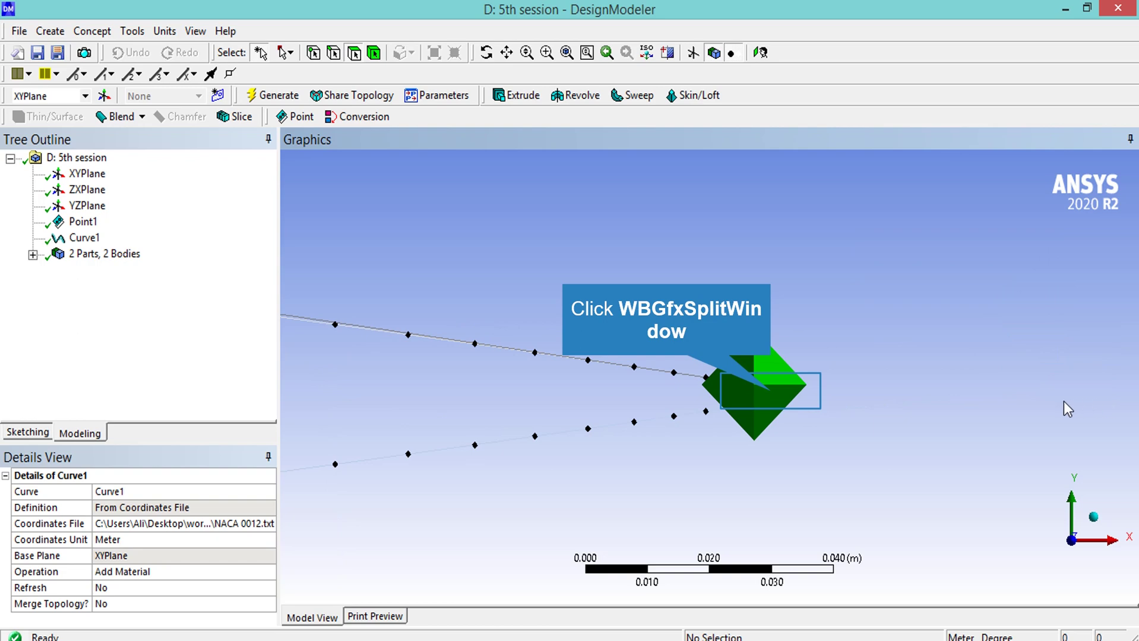
{"action": "left_click", "coordinate": [762, 387]}
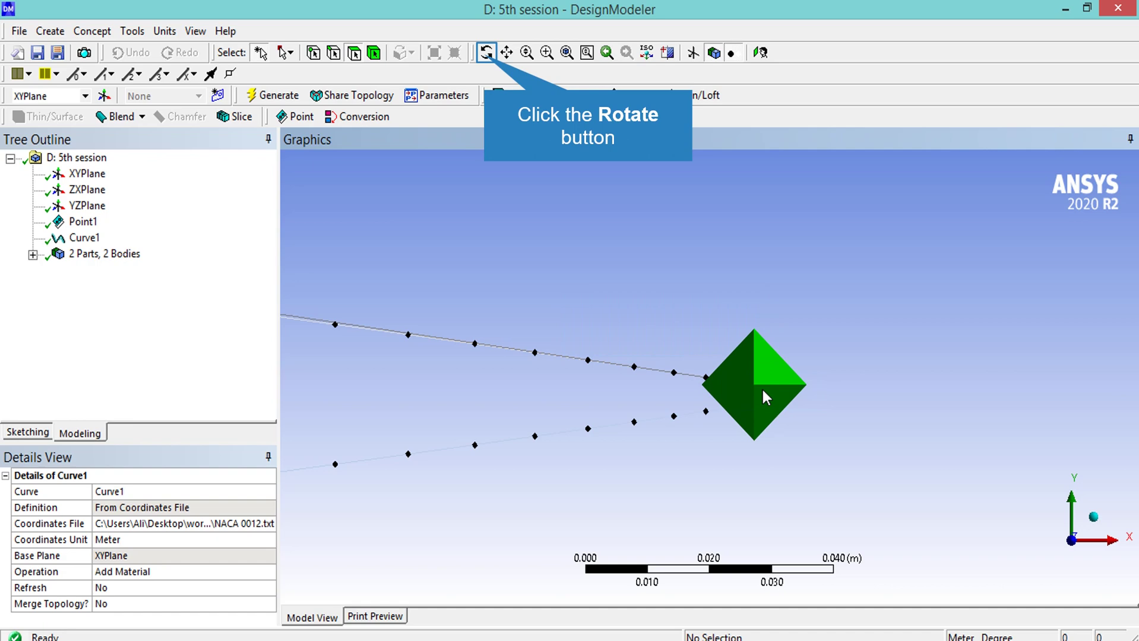
{"action": "left_click", "coordinate": [485, 53]}
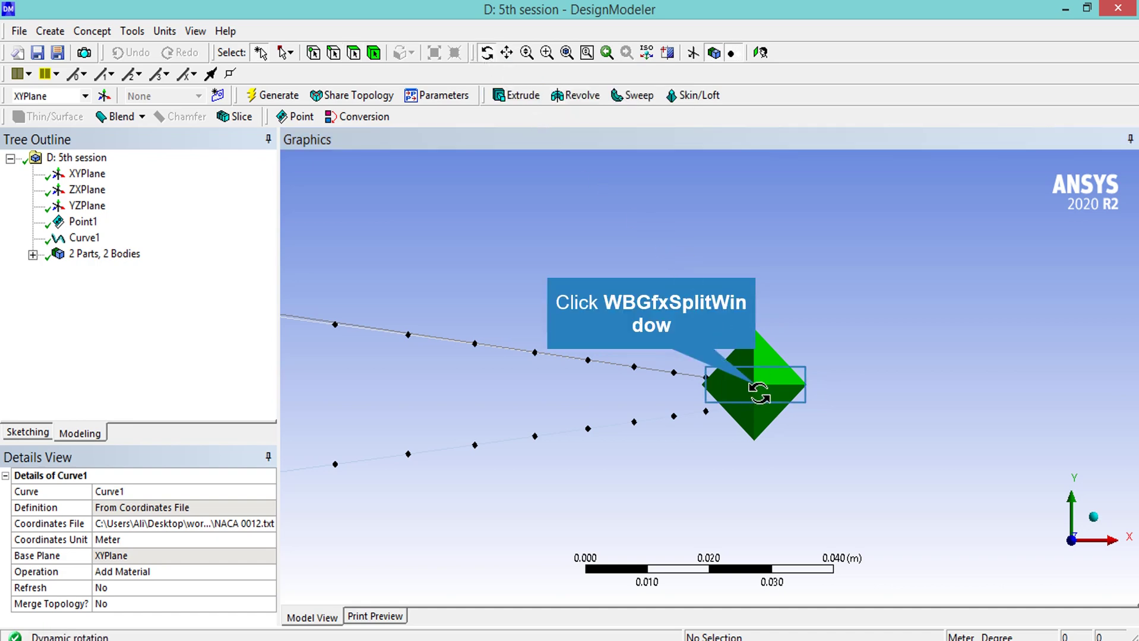
{"action": "left_click_drag", "start_coordinate": [755, 386], "coordinate": [755, 385]}
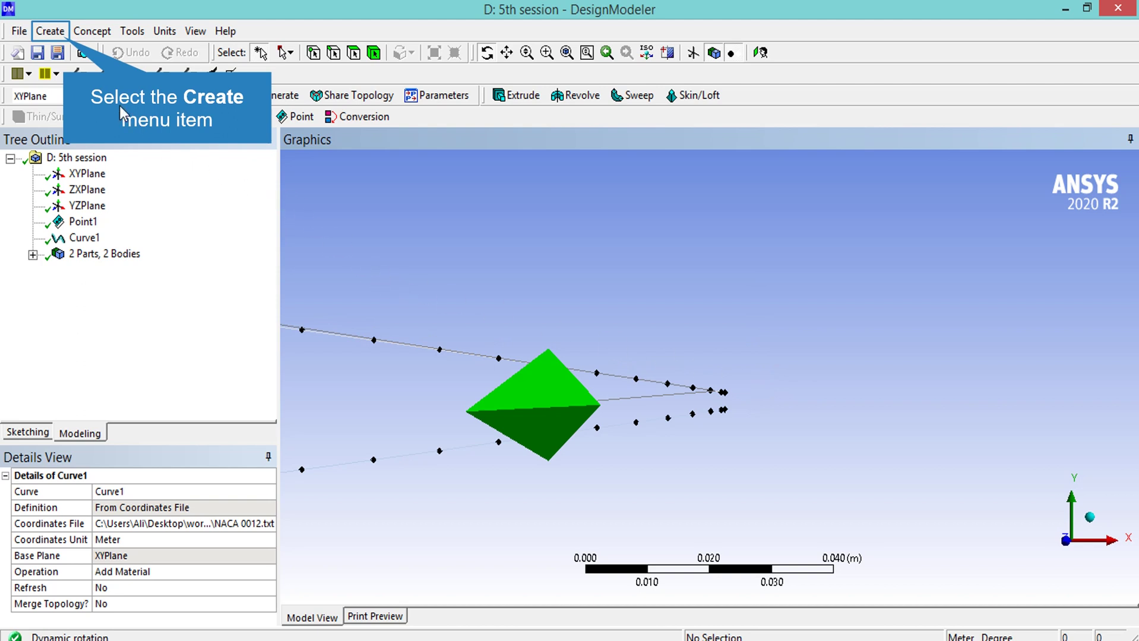
{"action": "left_click", "coordinate": [65, 37]}
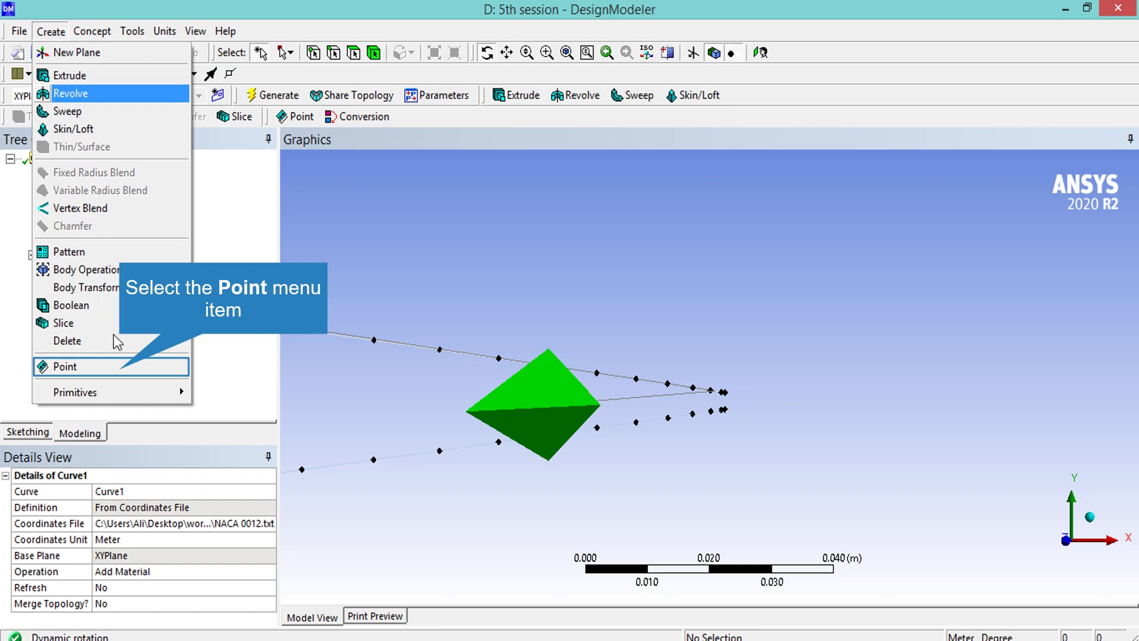
{"action": "left_click", "coordinate": [119, 364]}
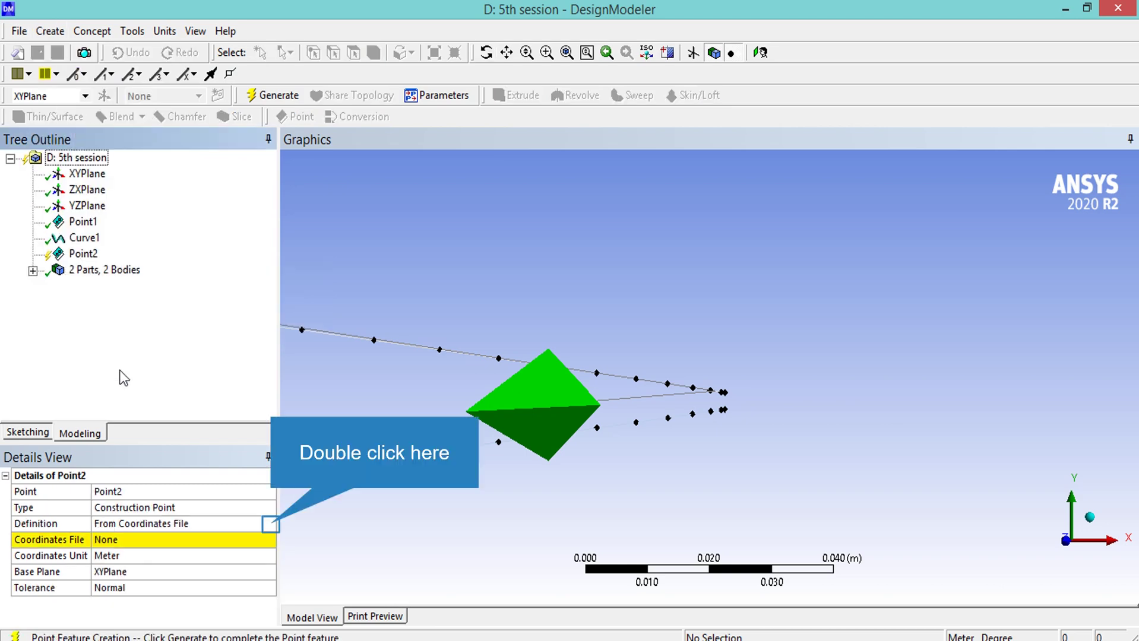
{"action": "double_click", "coordinate": [270, 524]}
{"action": "left_click", "coordinate": [123, 584]}
{"action": "left_click", "coordinate": [169, 555]}
{"action": "type", "text": "1.008"}
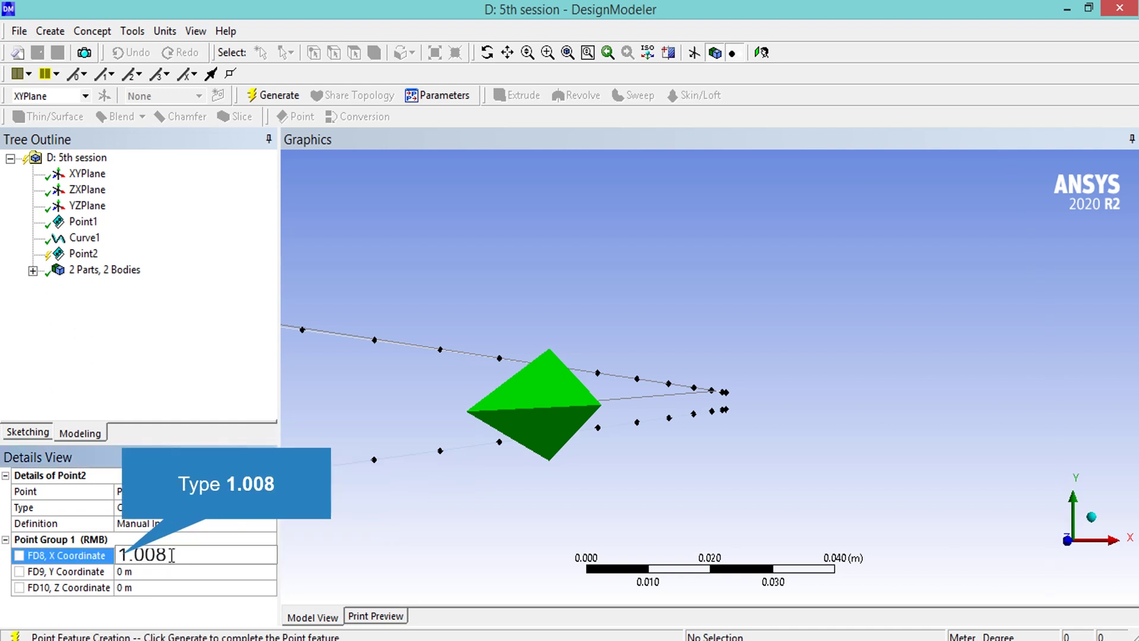
{"action": "key", "text": "Return"}
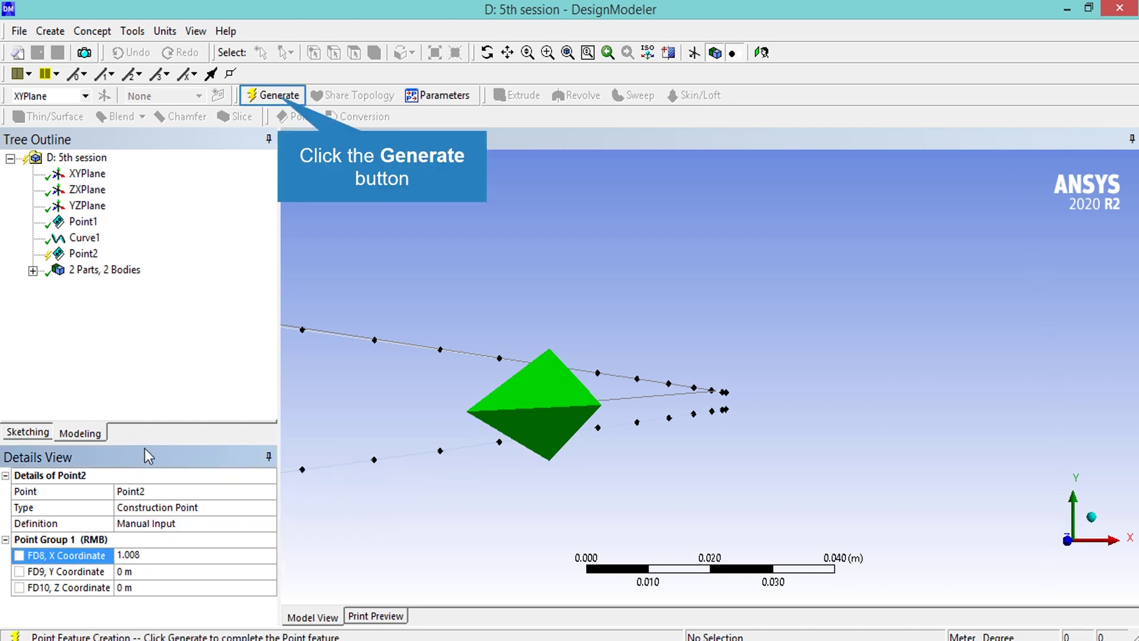
{"action": "left_click", "coordinate": [283, 97]}
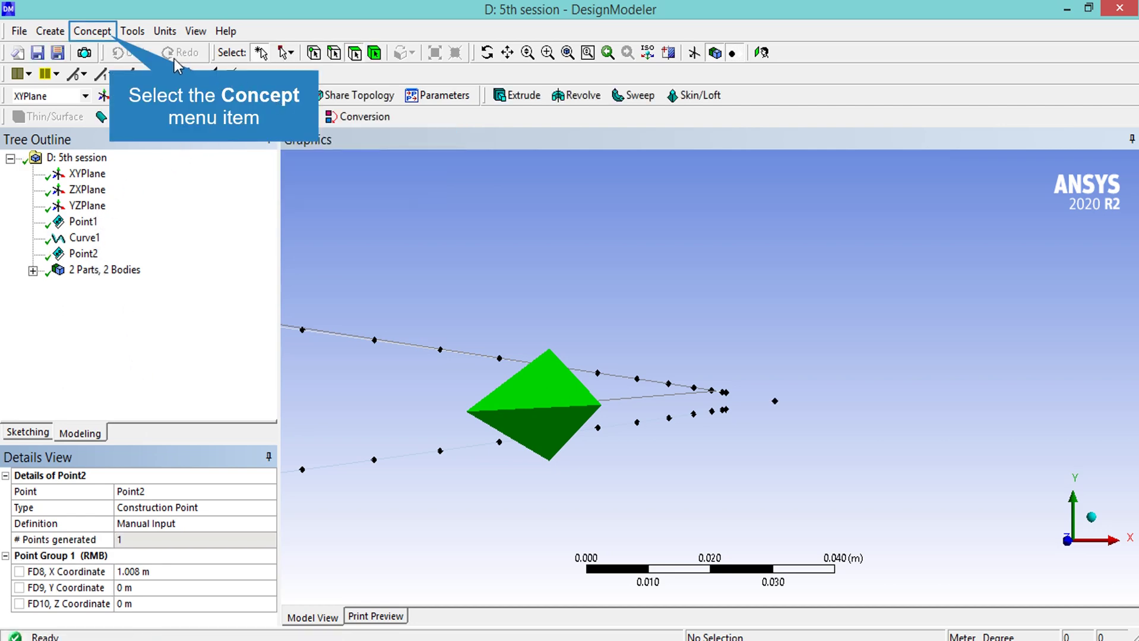
Generate lines from points joining the upper and lower trailing-edge end points to the new point behind them
{"action": "left_click", "coordinate": [110, 37]}
{"action": "left_click", "coordinate": [115, 49]}
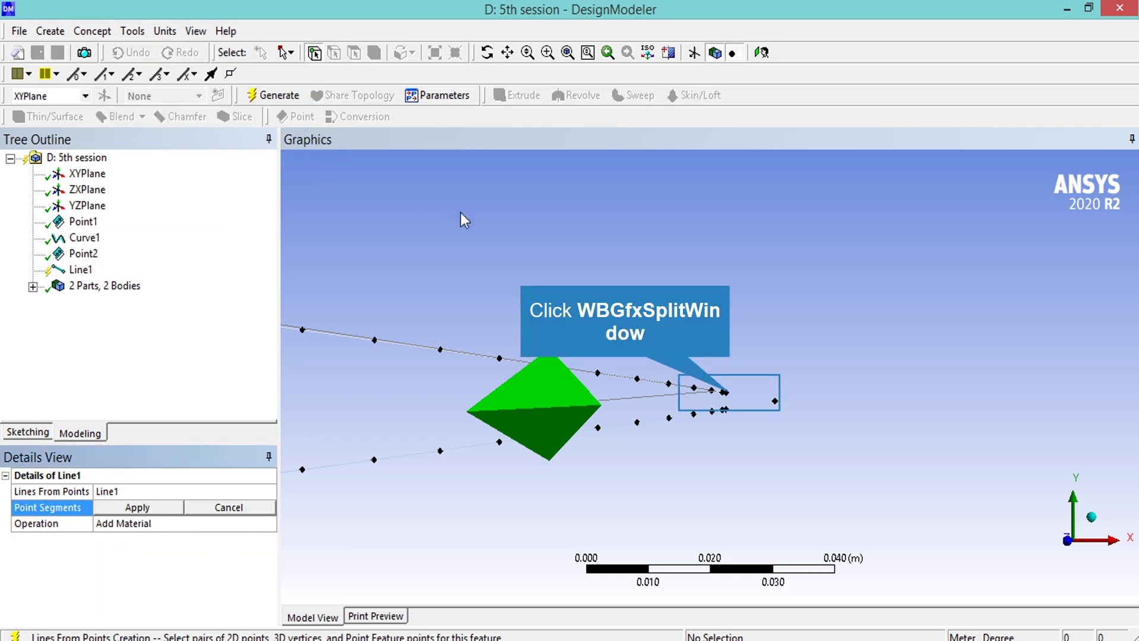
{"action": "left_click", "coordinate": [726, 393]}
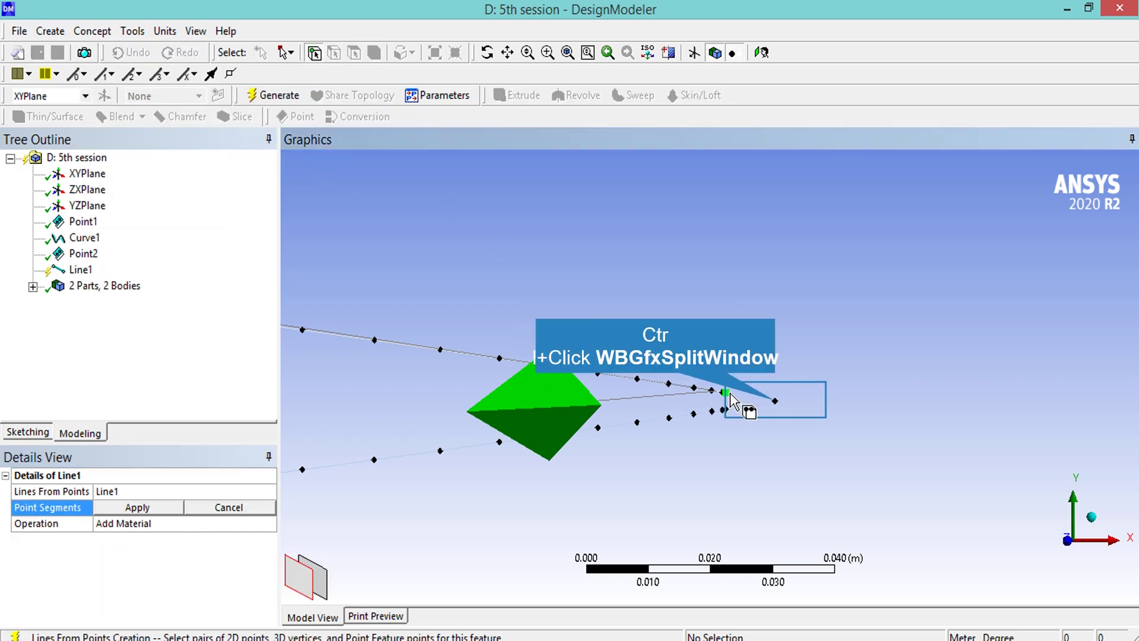
{"action": "left_click", "coordinate": [773, 402], "text": "ctrl"}
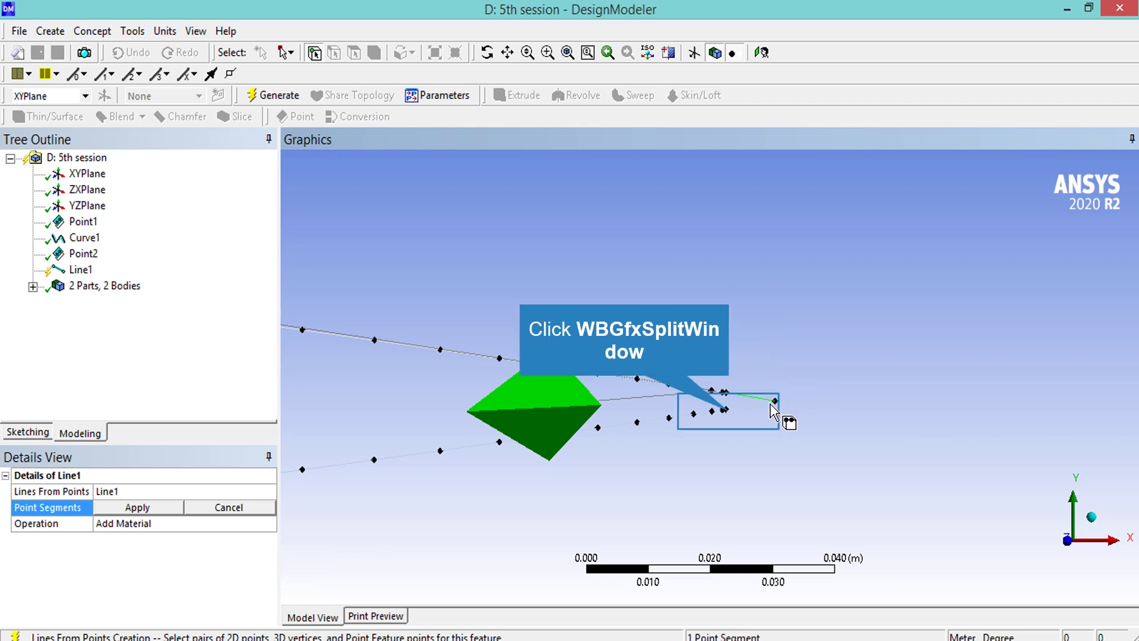
{"action": "left_click", "coordinate": [728, 411]}
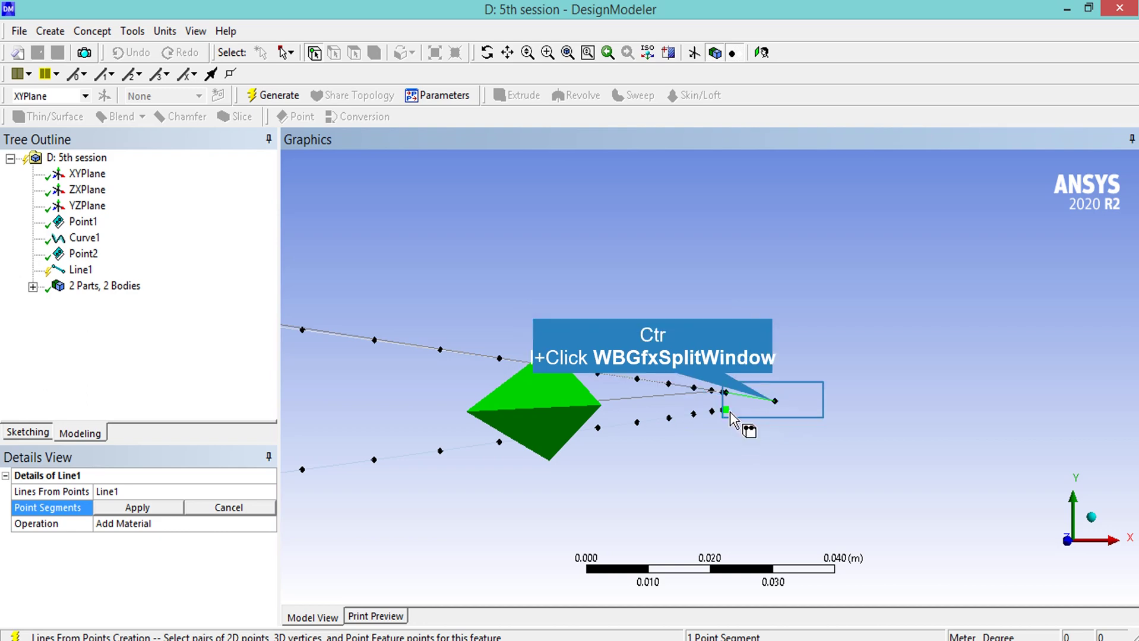
{"action": "left_click", "coordinate": [776, 403], "text": "ctrl"}
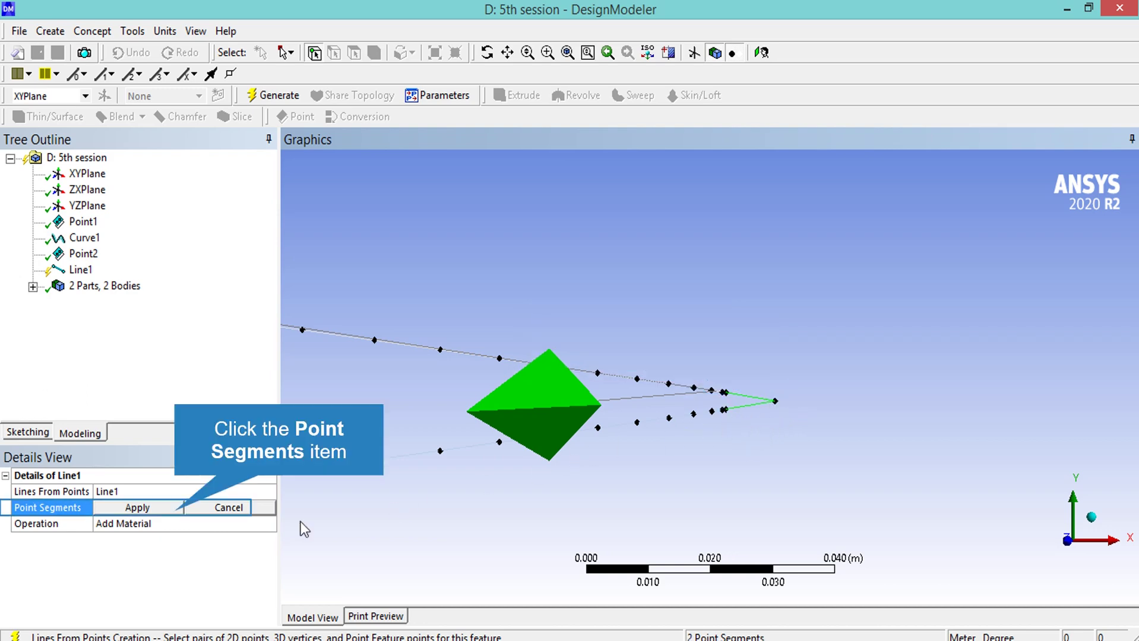
{"action": "left_click", "coordinate": [175, 508]}
{"action": "left_click", "coordinate": [262, 96]}
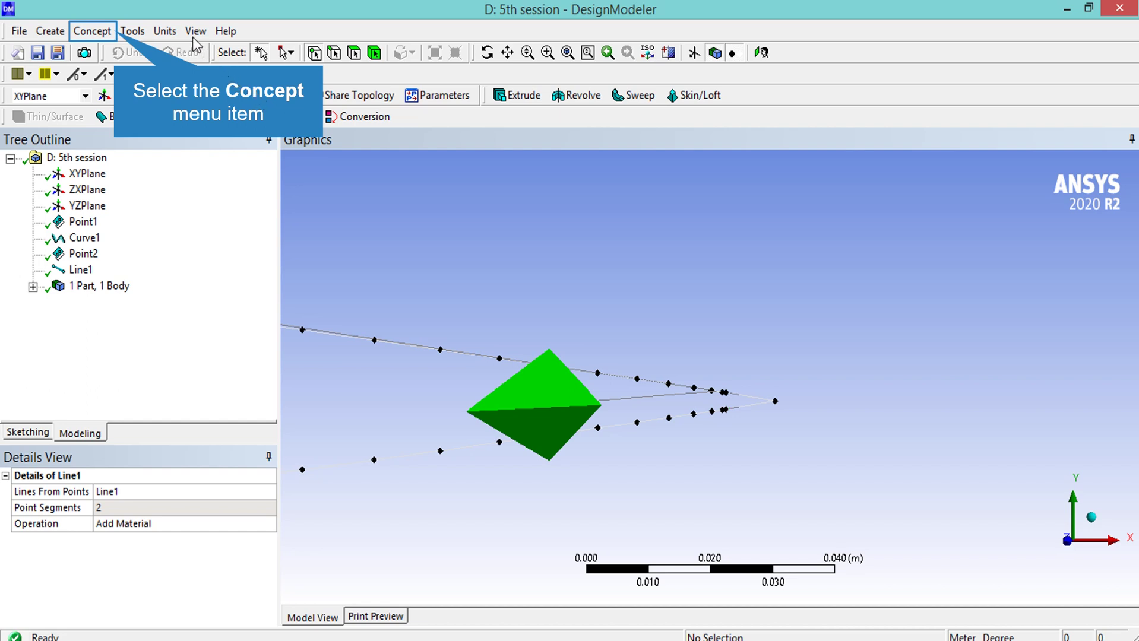
Generate a surface from edges using the upper and lower airfoil curves and the two trailing-edge closing lines
{"action": "left_click", "coordinate": [114, 34]}
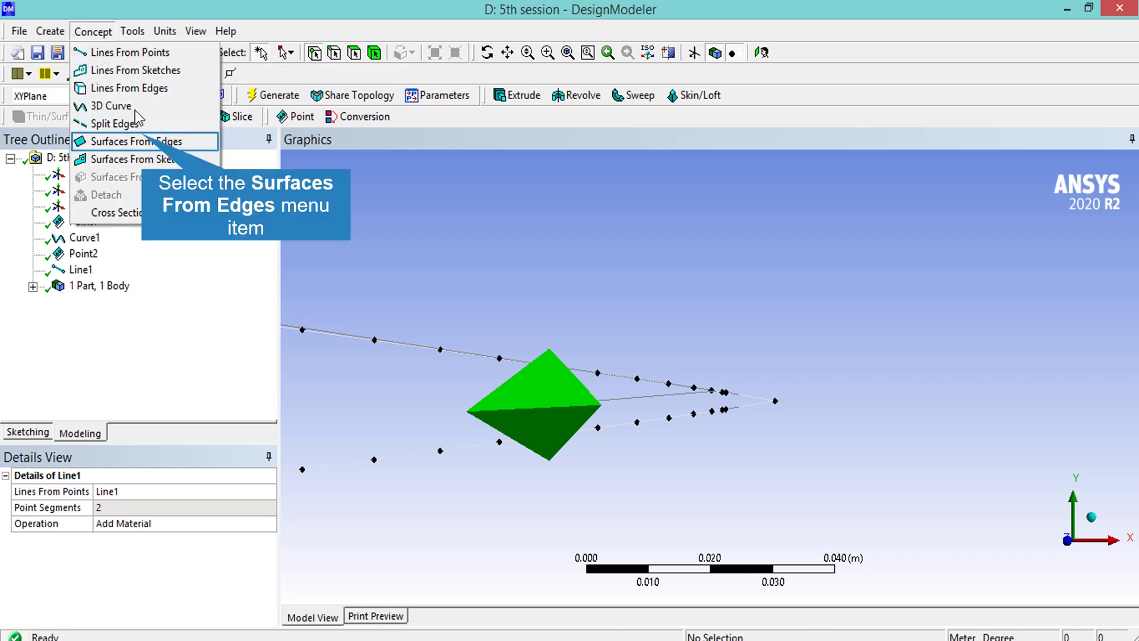
{"action": "left_click", "coordinate": [143, 139]}
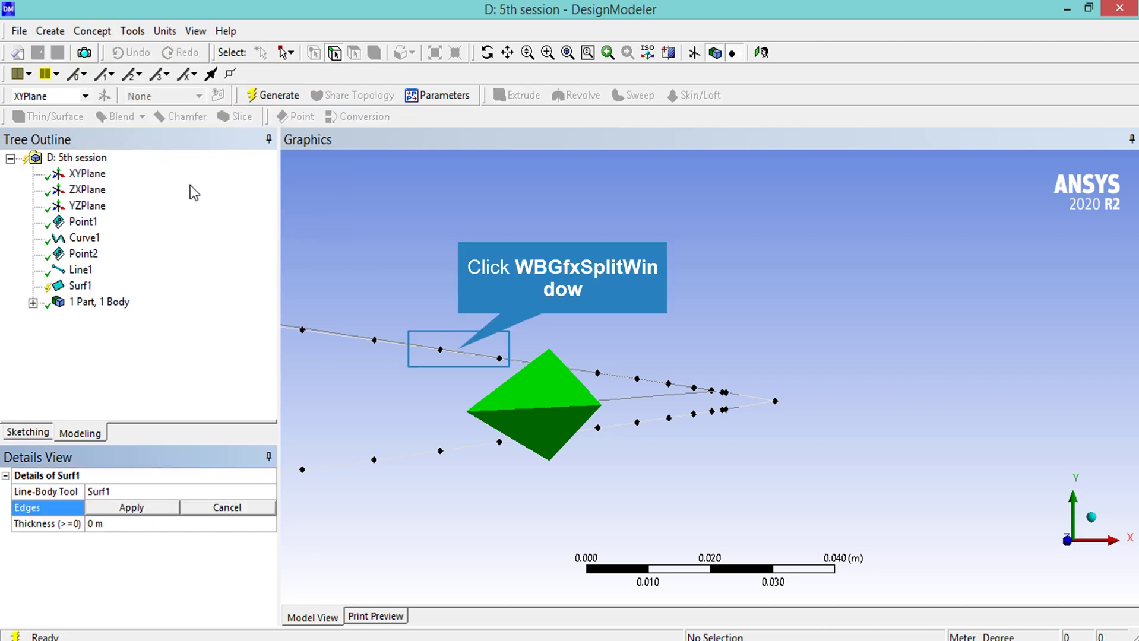
{"action": "left_click", "coordinate": [462, 355]}
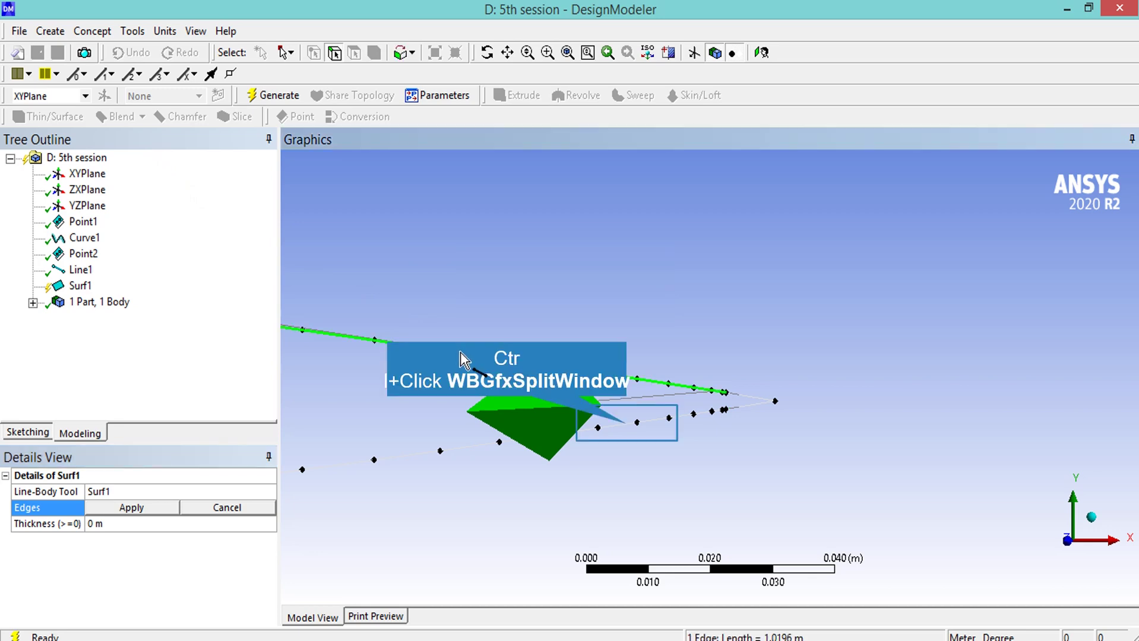
{"action": "left_click", "coordinate": [632, 423], "text": "ctrl"}
{"action": "left_click", "coordinate": [747, 403], "text": "ctrl"}
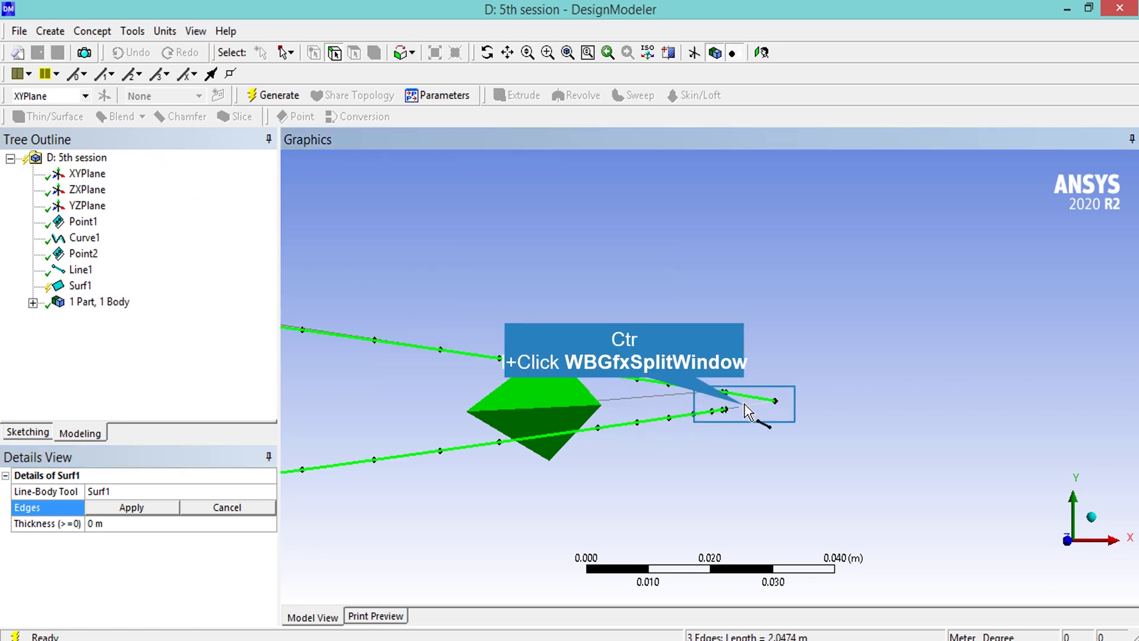
{"action": "left_click", "coordinate": [760, 415], "text": "ctrl"}
{"action": "left_click", "coordinate": [173, 509]}
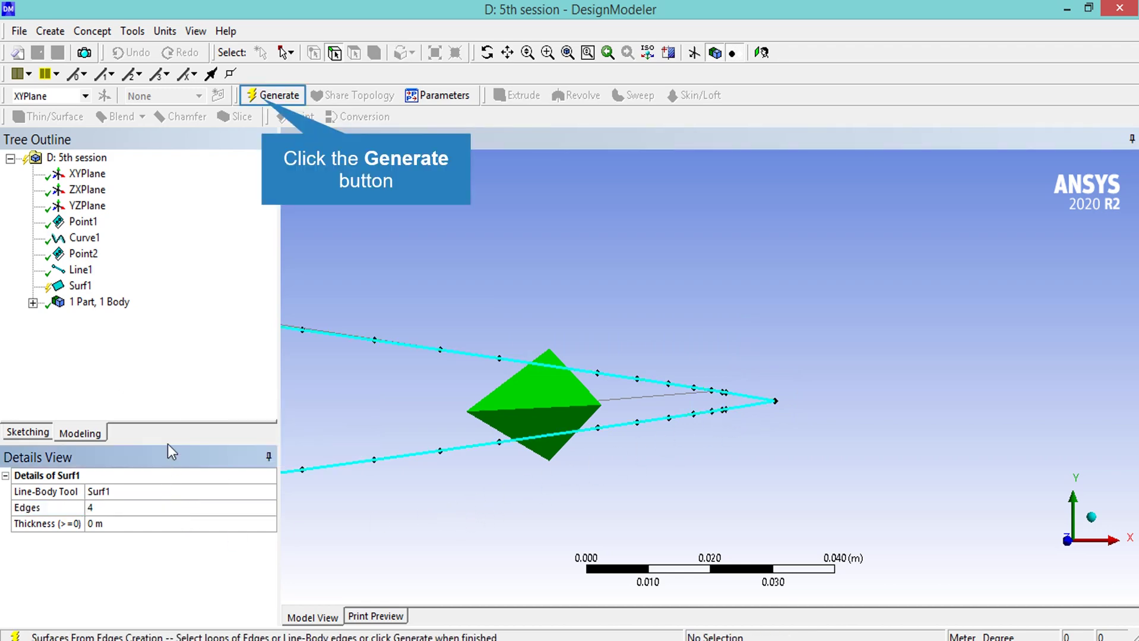
{"action": "left_click", "coordinate": [265, 106]}
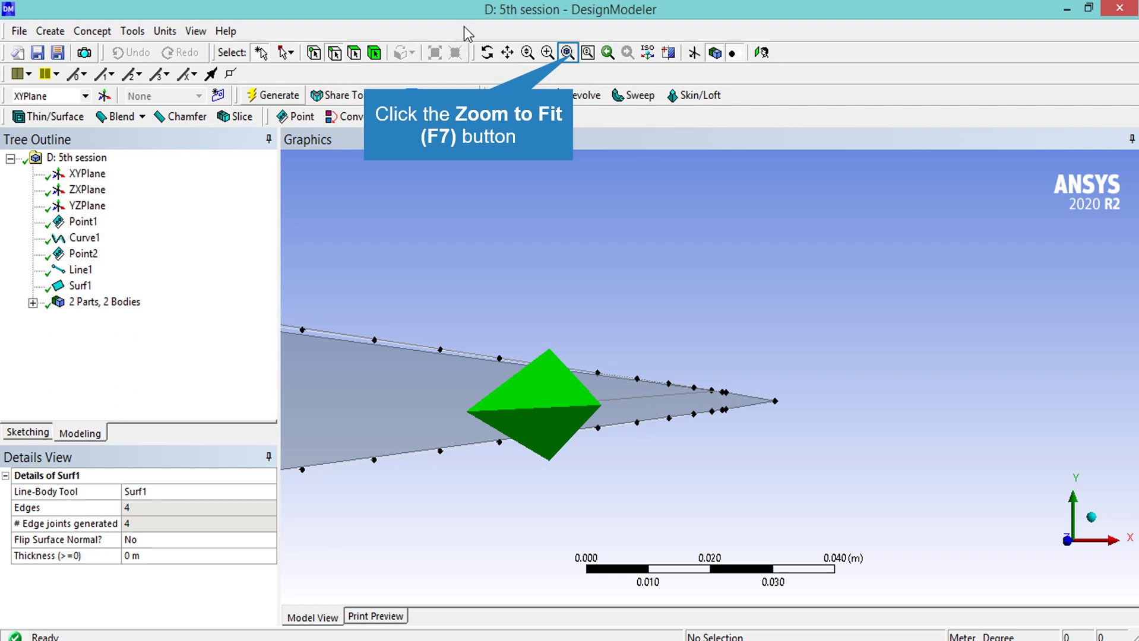
Start a Scale body transformation for the airfoil geometry
{"action": "left_click", "coordinate": [569, 54]}
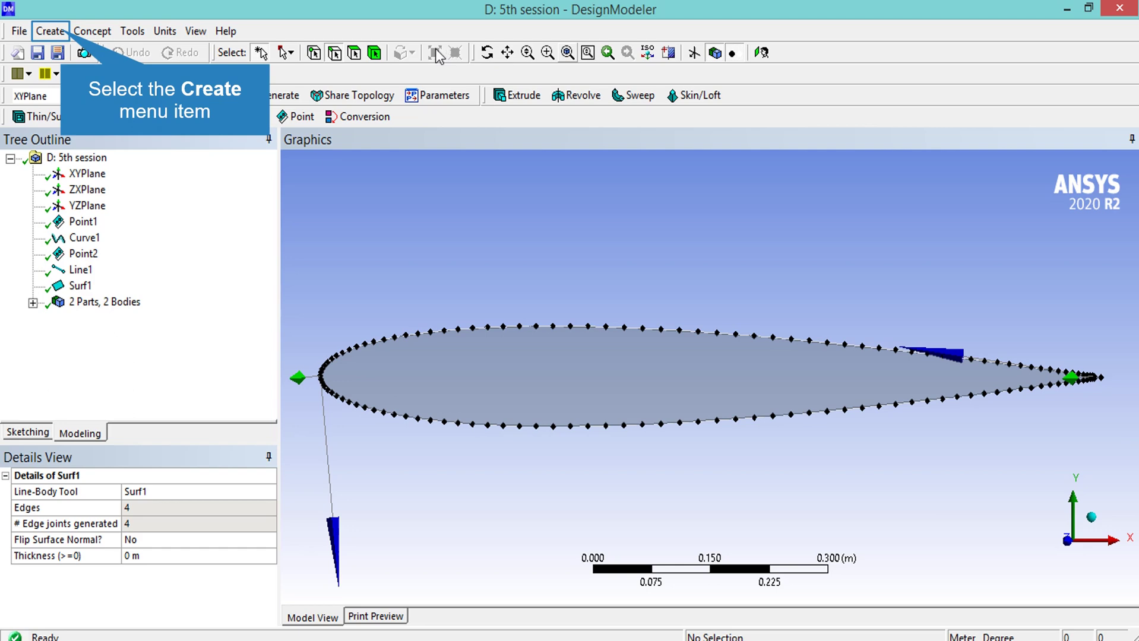
{"action": "left_click", "coordinate": [63, 35]}
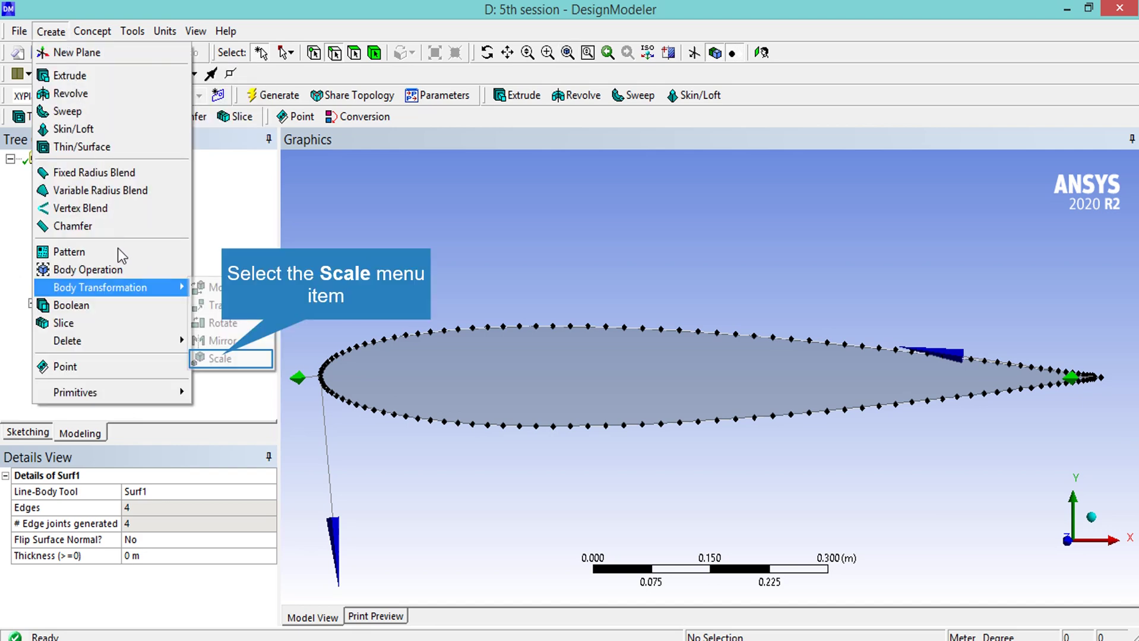
{"action": "left_click", "coordinate": [221, 359]}
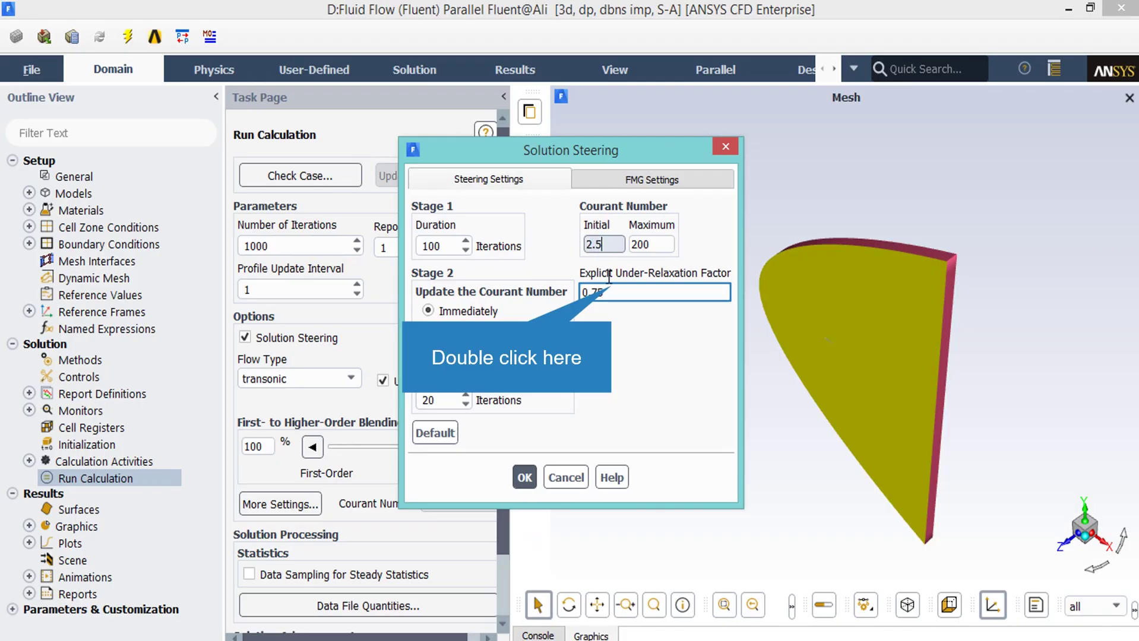
In Fluent, set the solution steering's explicit under-relaxation factor to 0.5 and accept the steering settings
{"action": "double_click", "coordinate": [614, 290]}
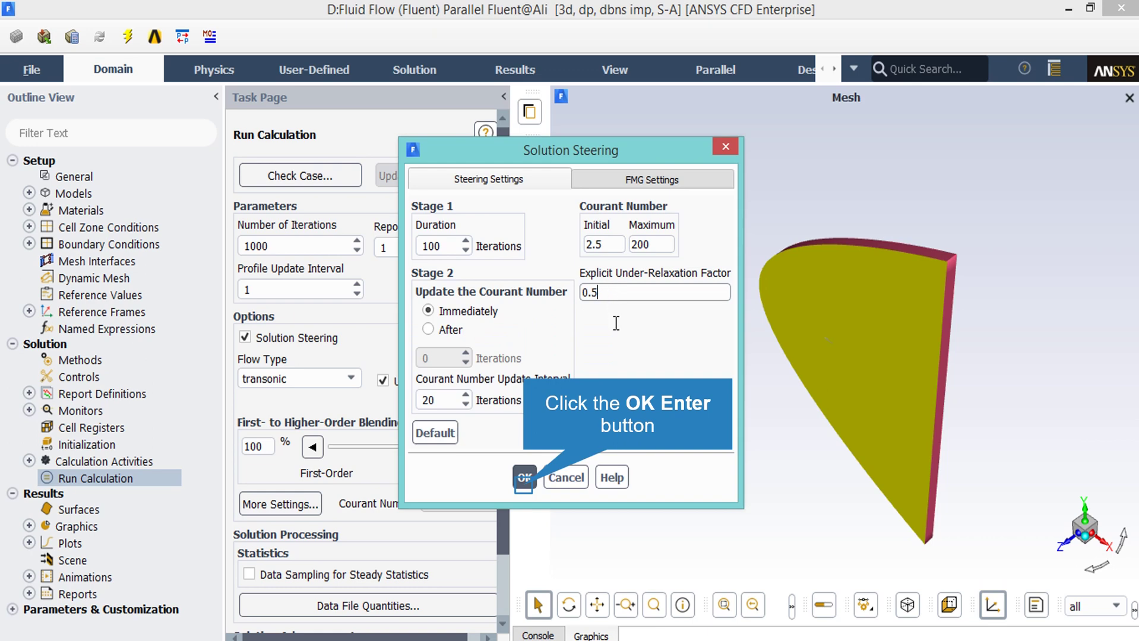
{"action": "left_click", "coordinate": [524, 486]}
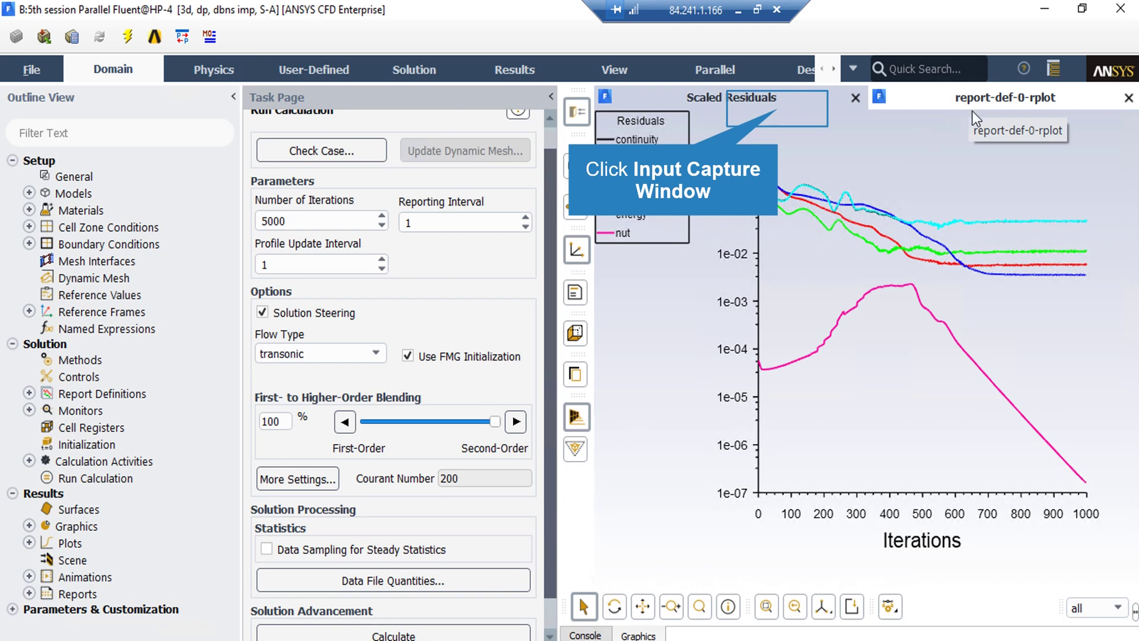
Examine the scaled residuals and the drag coefficient report plot for convergence
{"action": "left_click", "coordinate": [778, 109]}
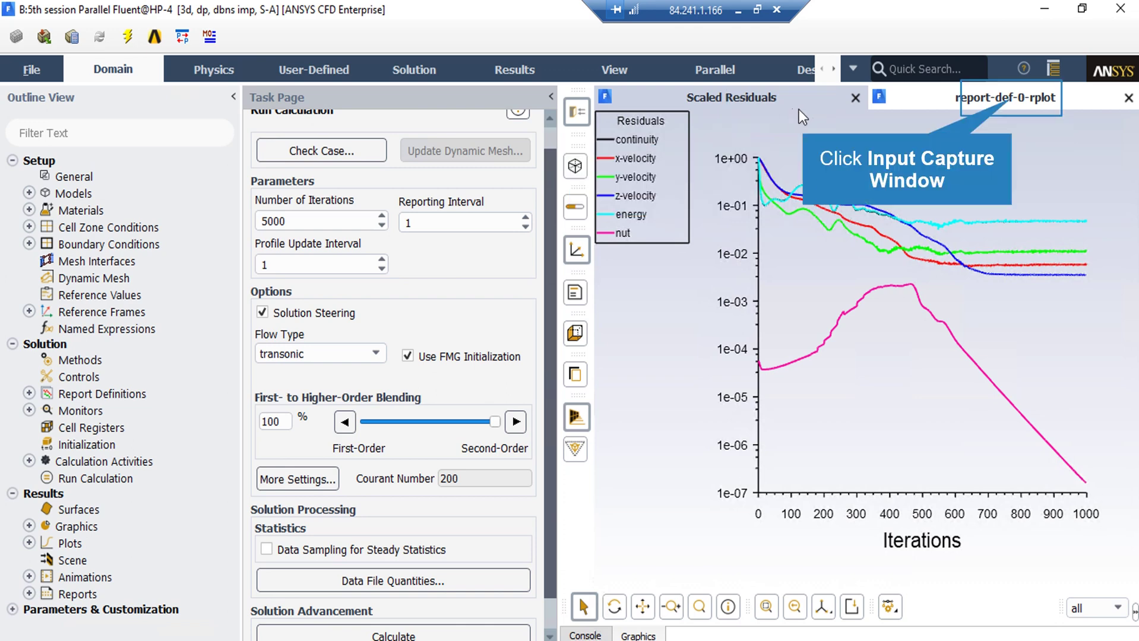
{"action": "left_click", "coordinate": [1009, 99]}
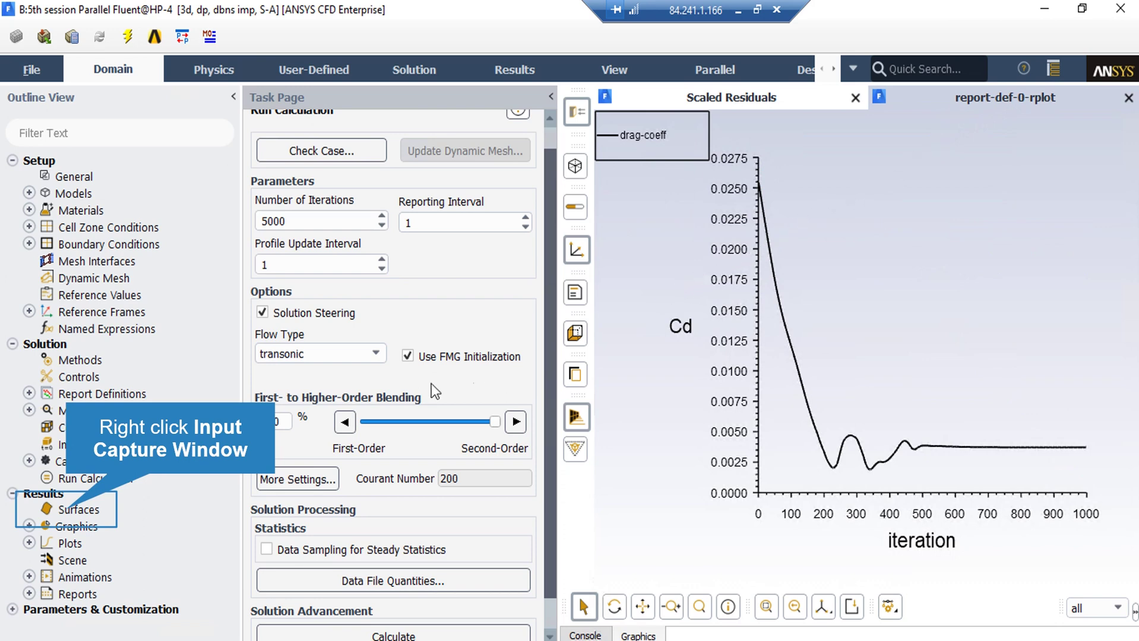
Create an iso-surface of constant mesh Z-Coordinate at 0.5 m
{"action": "right_click", "coordinate": [67, 514]}
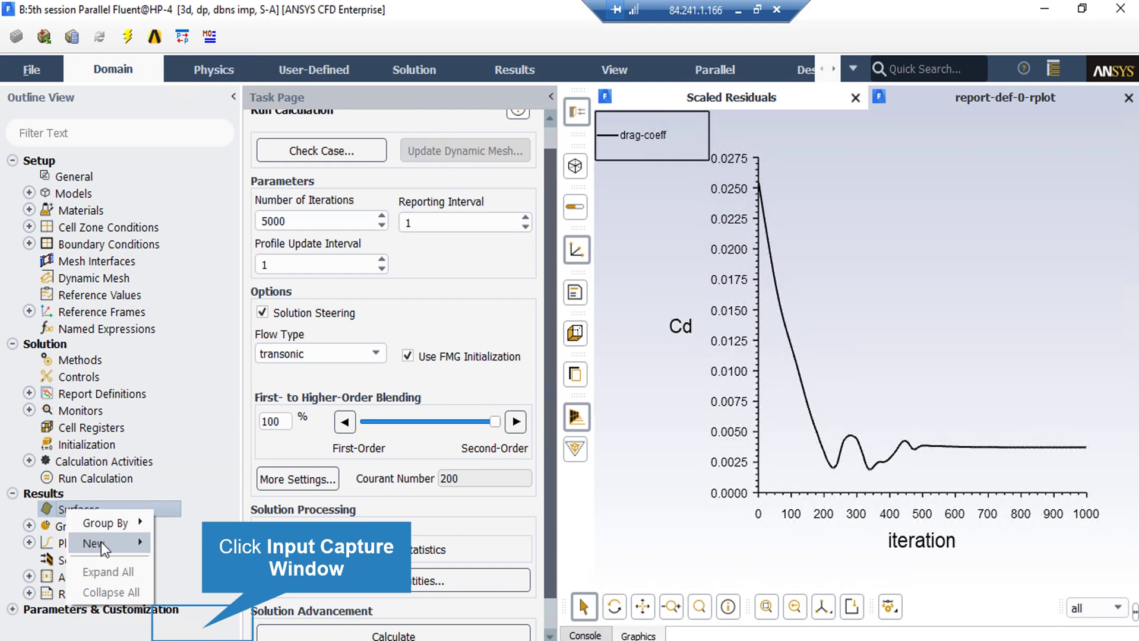
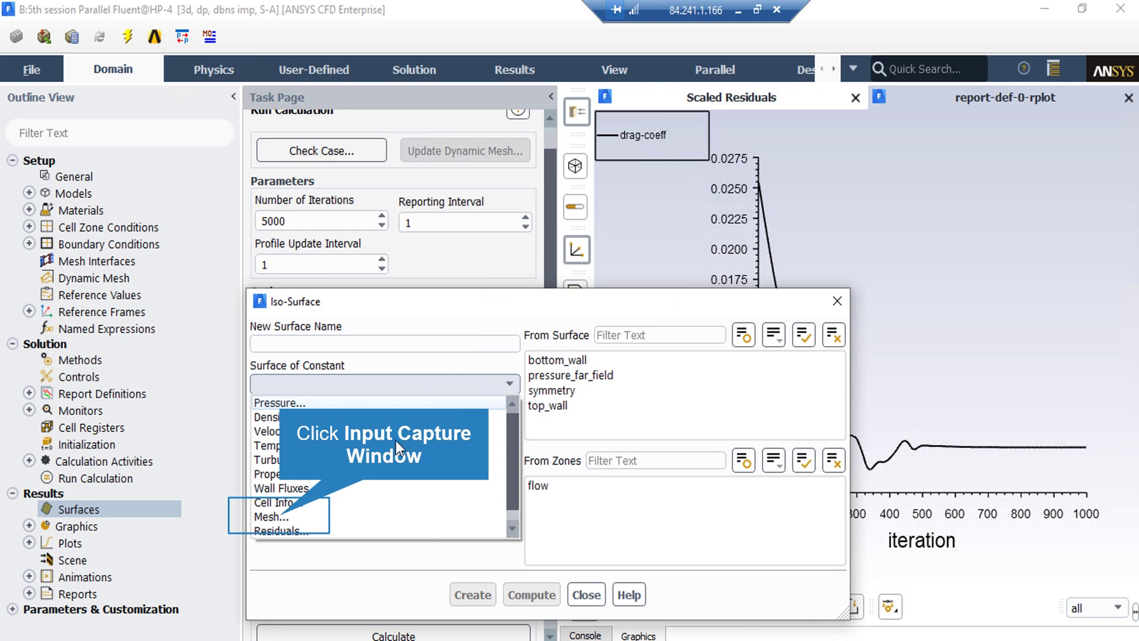
{"action": "left_click", "coordinate": [282, 517]}
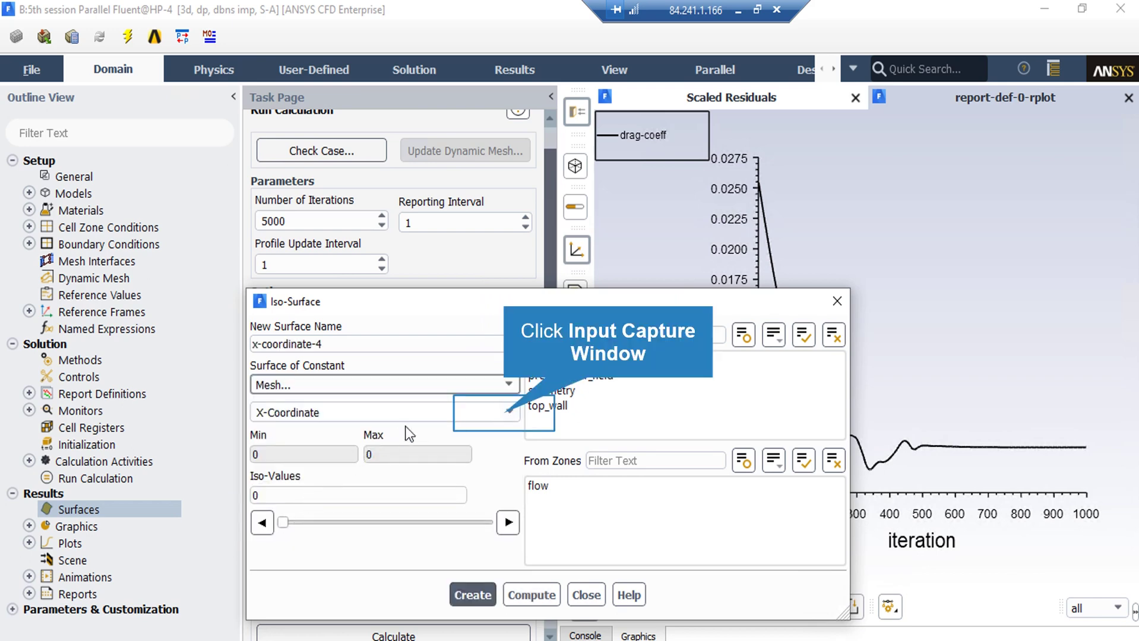
{"action": "left_click", "coordinate": [495, 413]}
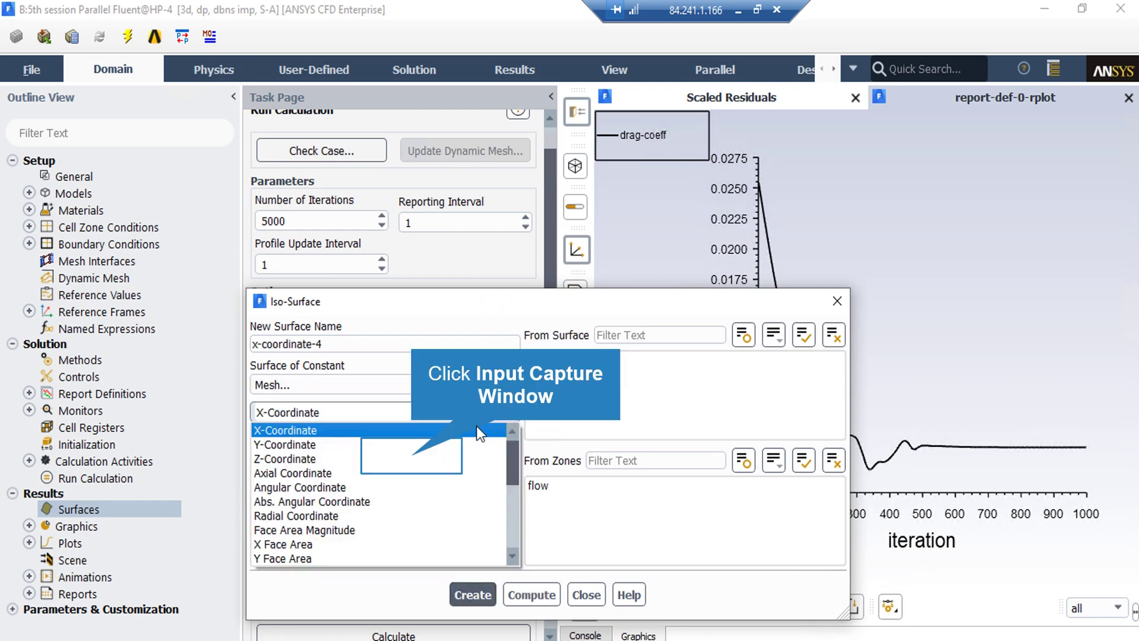
{"action": "left_click", "coordinate": [412, 456]}
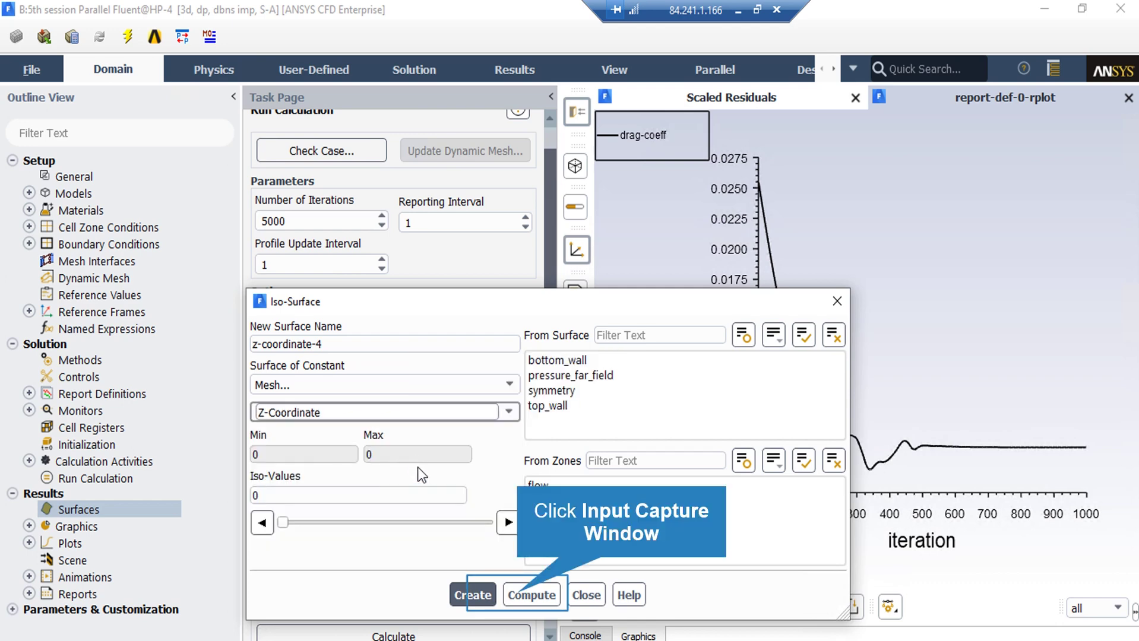
{"action": "left_click", "coordinate": [517, 595]}
{"action": "left_click", "coordinate": [300, 496]}
{"action": "type", "text": ".5"}
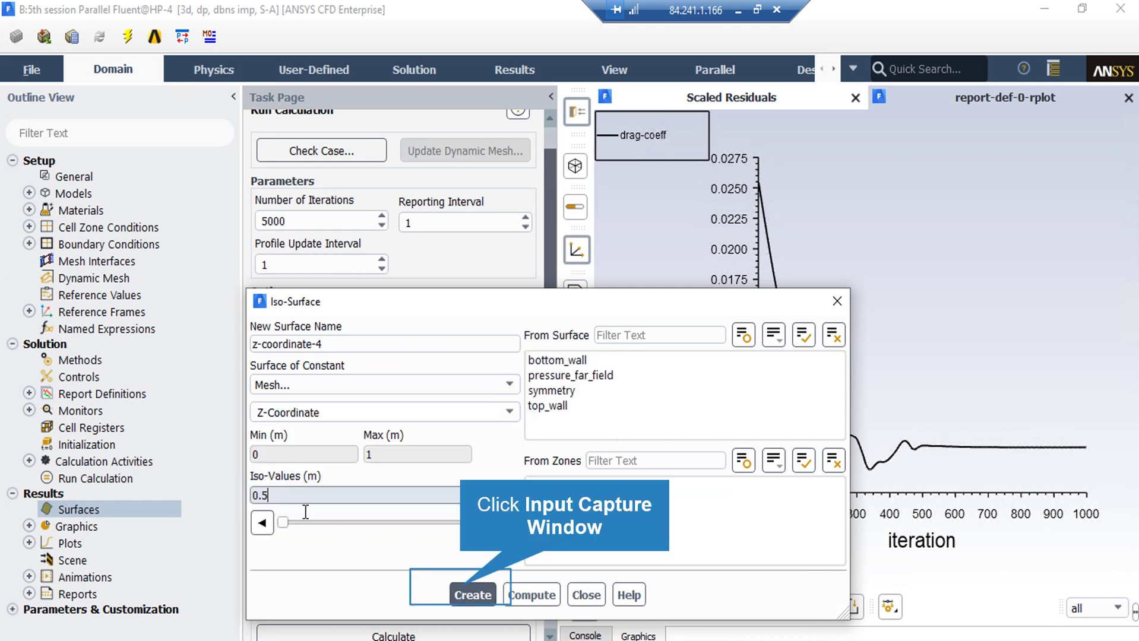
{"action": "left_click", "coordinate": [463, 594]}
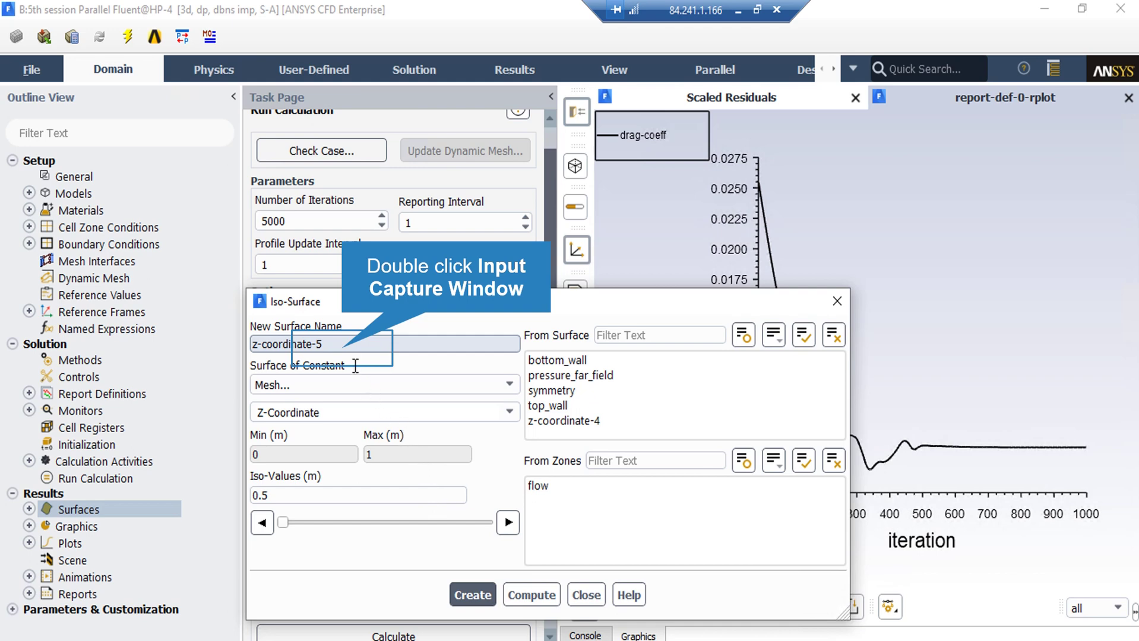
Create an iso-surface named z-line-bottom at Z-Coordinate 0.5 m, taken from the bottom_wall surface
{"action": "double_click", "coordinate": [318, 344]}
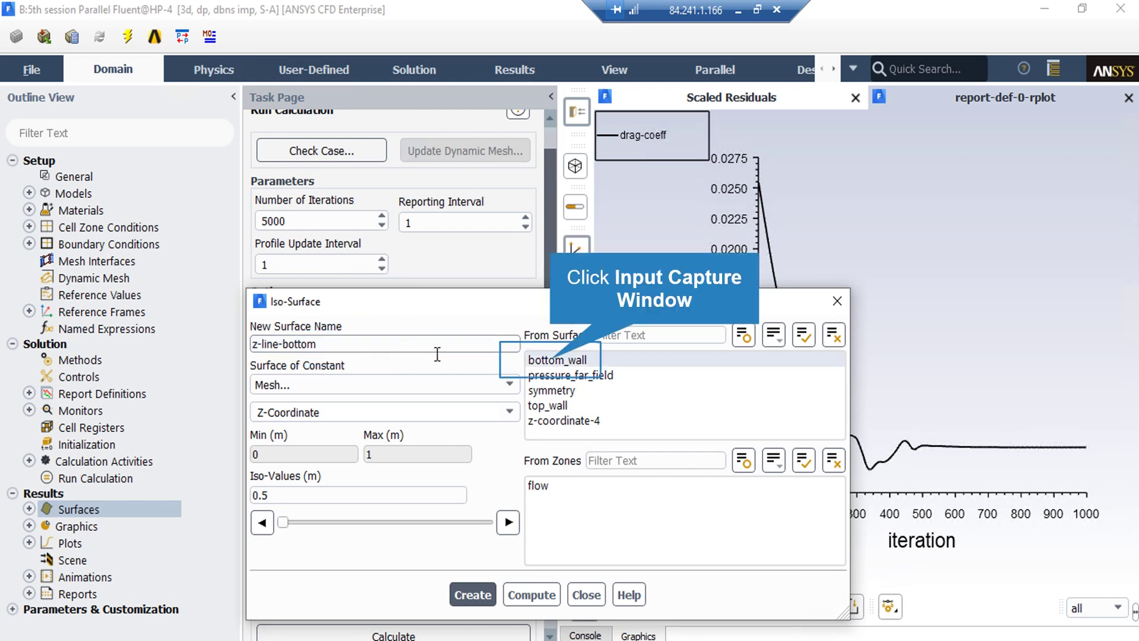
{"action": "left_click", "coordinate": [551, 361]}
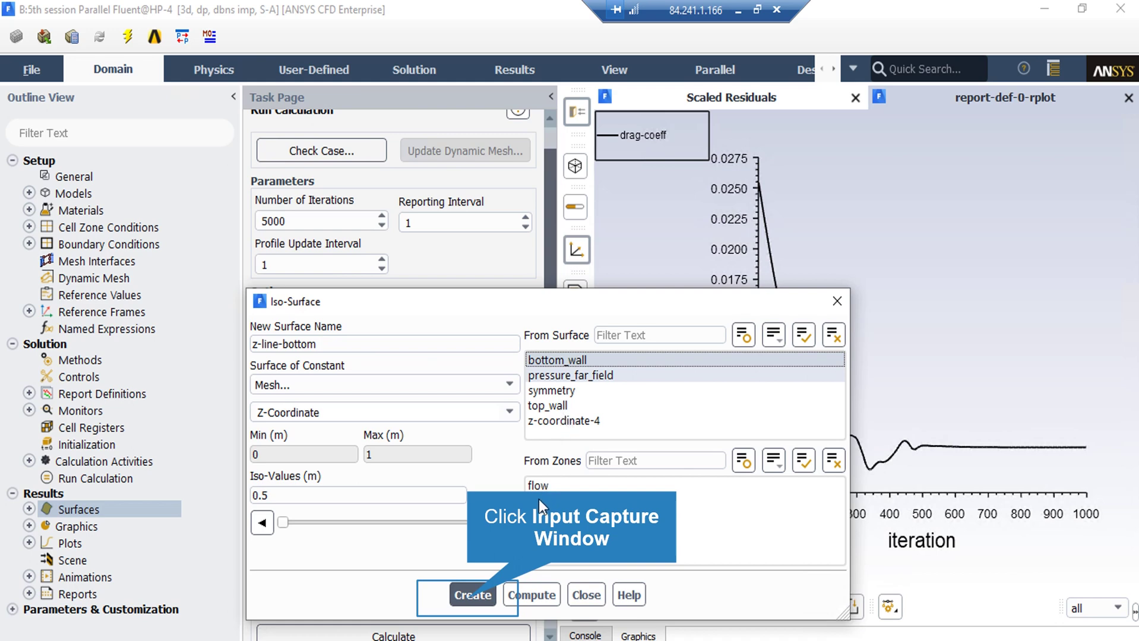
{"action": "left_click", "coordinate": [475, 593]}
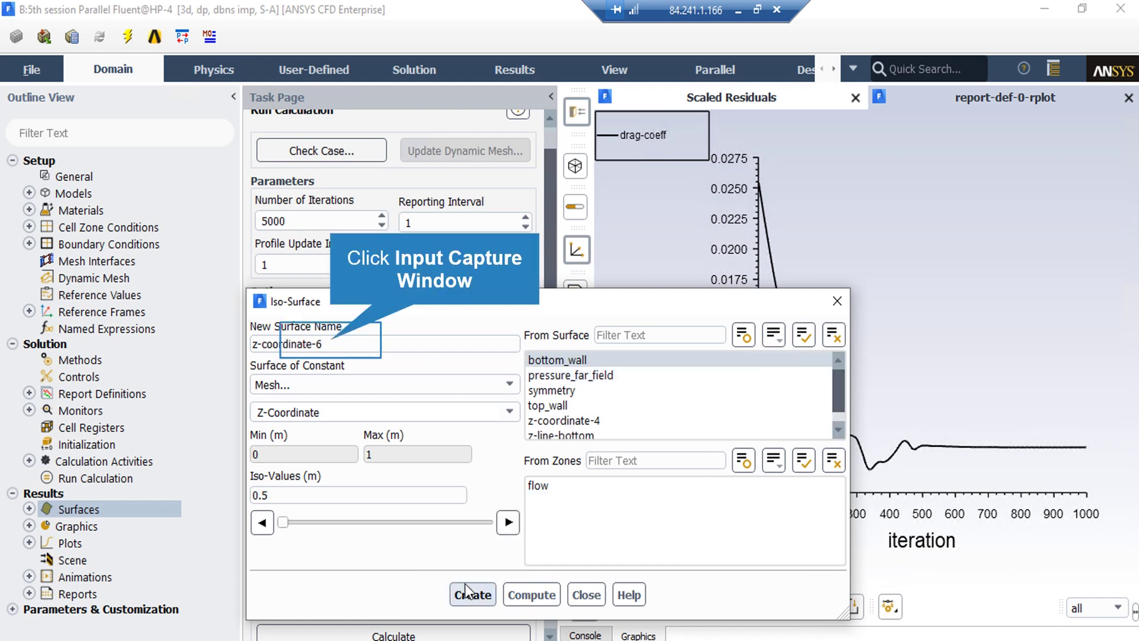
Create an iso-surface named z-line-upper at Z-Coordinate 0.5 m, taken only from the top_wall surface
{"action": "left_click_drag", "start_coordinate": [329, 343], "coordinate": [265, 343]}
{"action": "type", "text": "line-upper"}
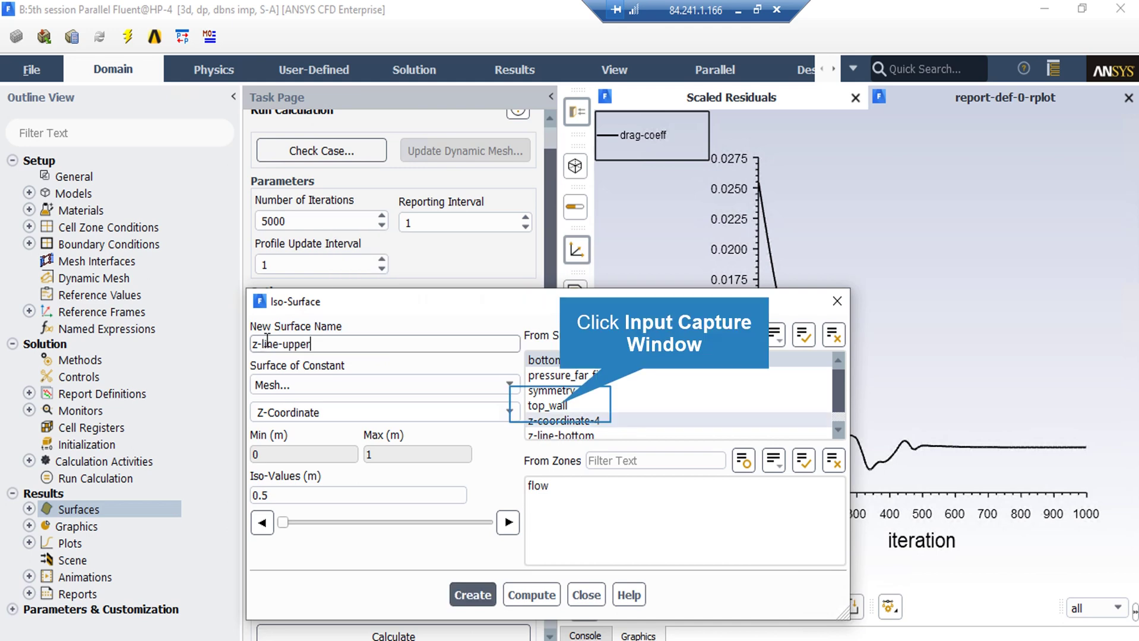
{"action": "left_click", "coordinate": [561, 407]}
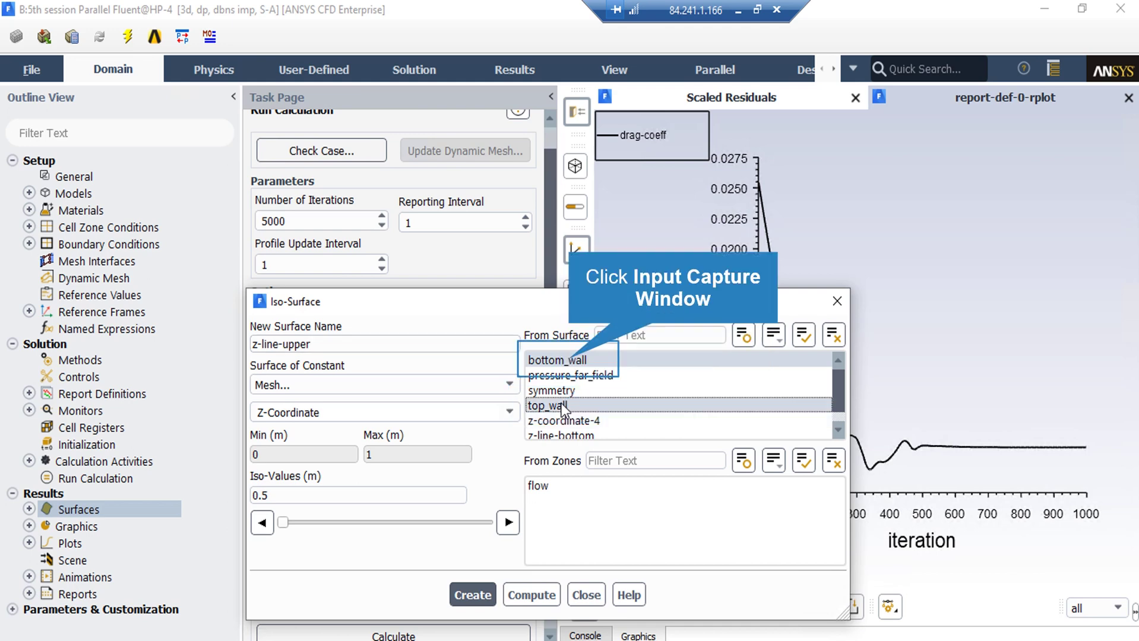
{"action": "left_click", "coordinate": [571, 362]}
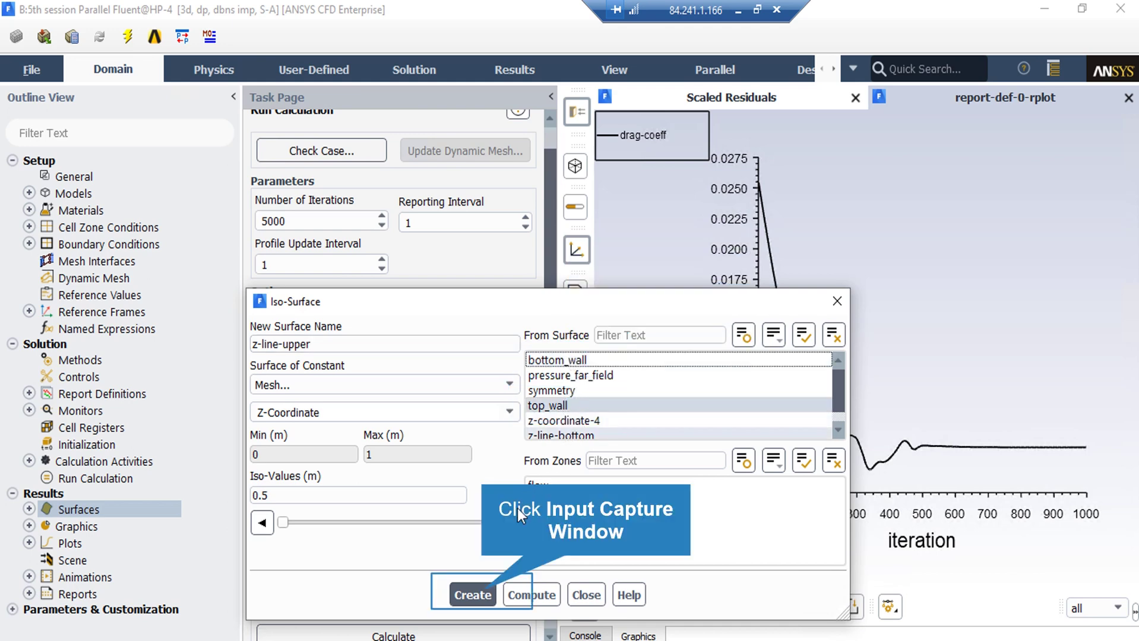
{"action": "left_click", "coordinate": [473, 594]}
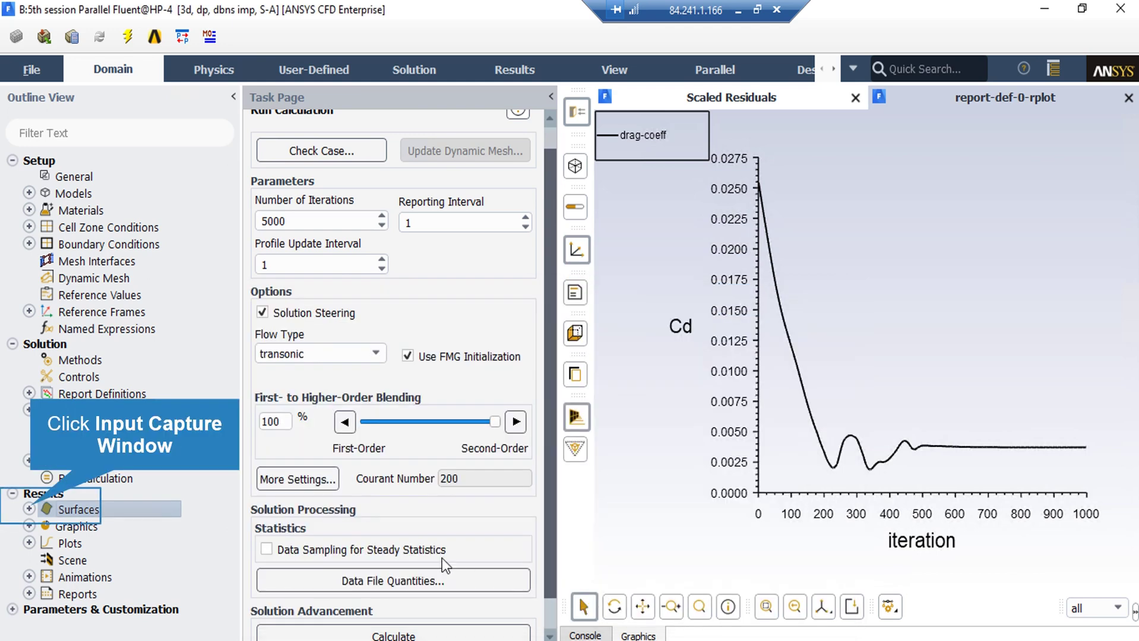
Save and display a mesh view showing the faces of bottom_wall, top_wall, z-line-bottom and z-line-upper
{"action": "left_click", "coordinate": [29, 508]}
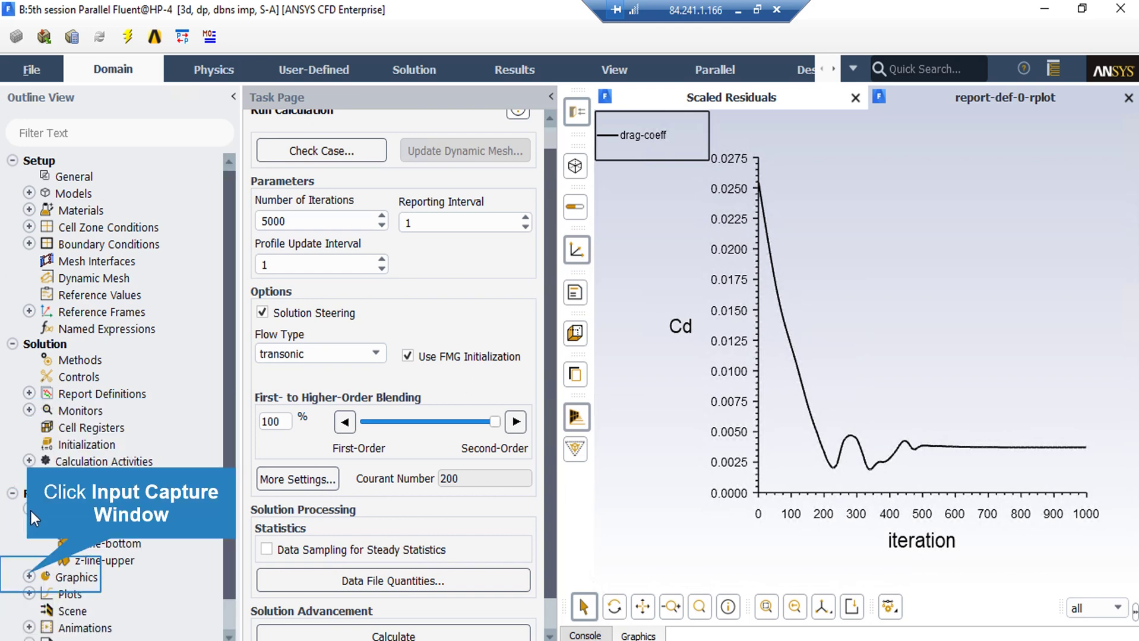
{"action": "left_click", "coordinate": [28, 575]}
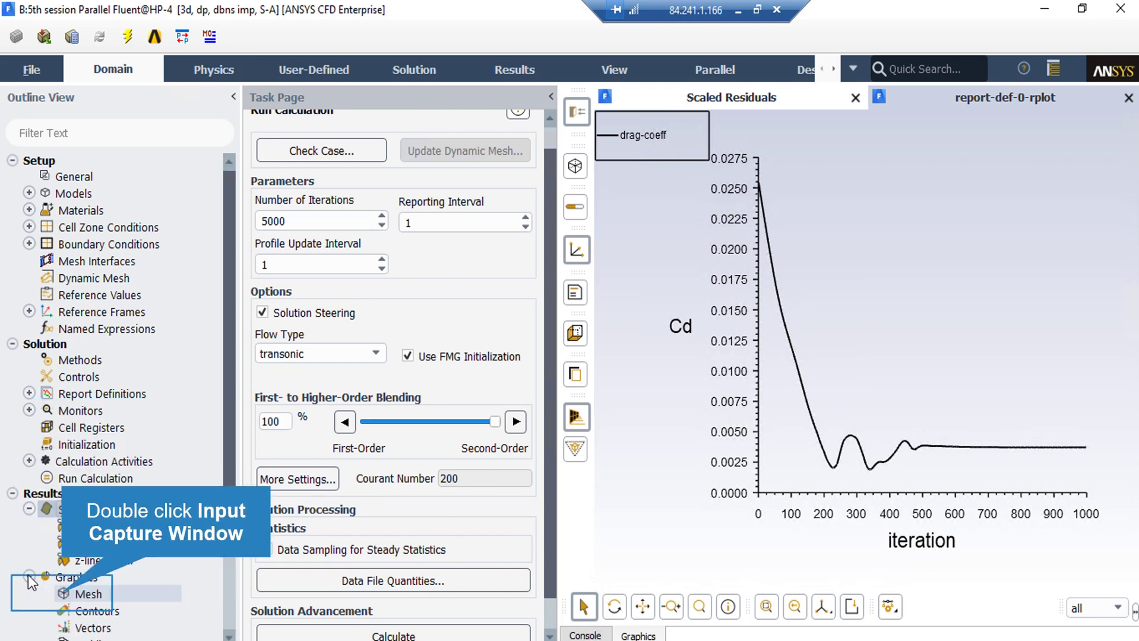
{"action": "double_click", "coordinate": [62, 593]}
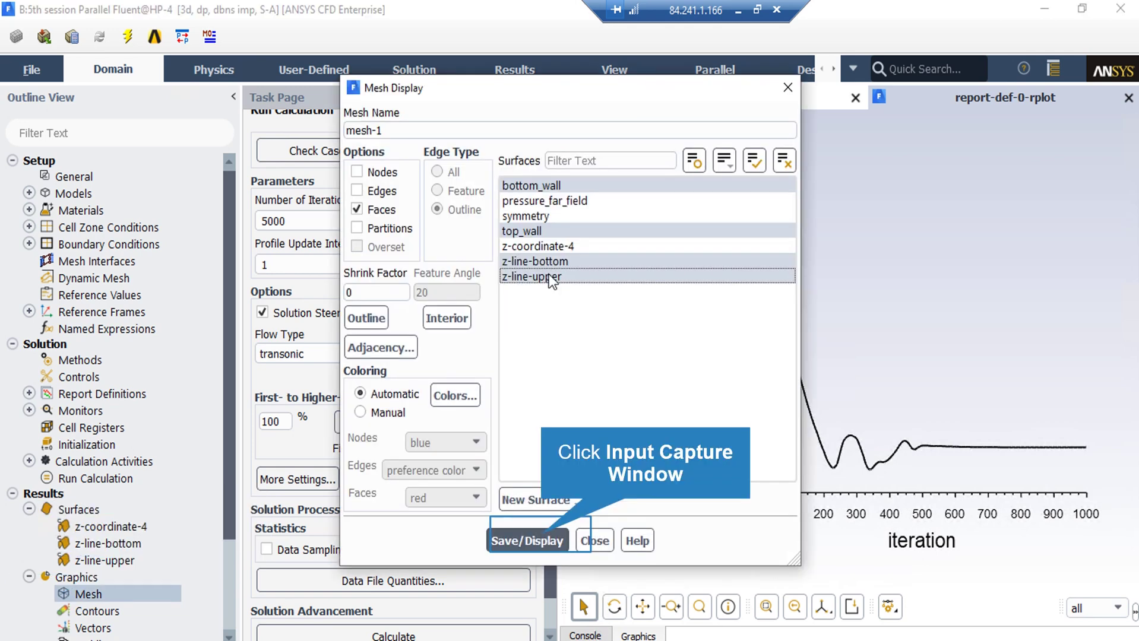
{"action": "left_click", "coordinate": [540, 538]}
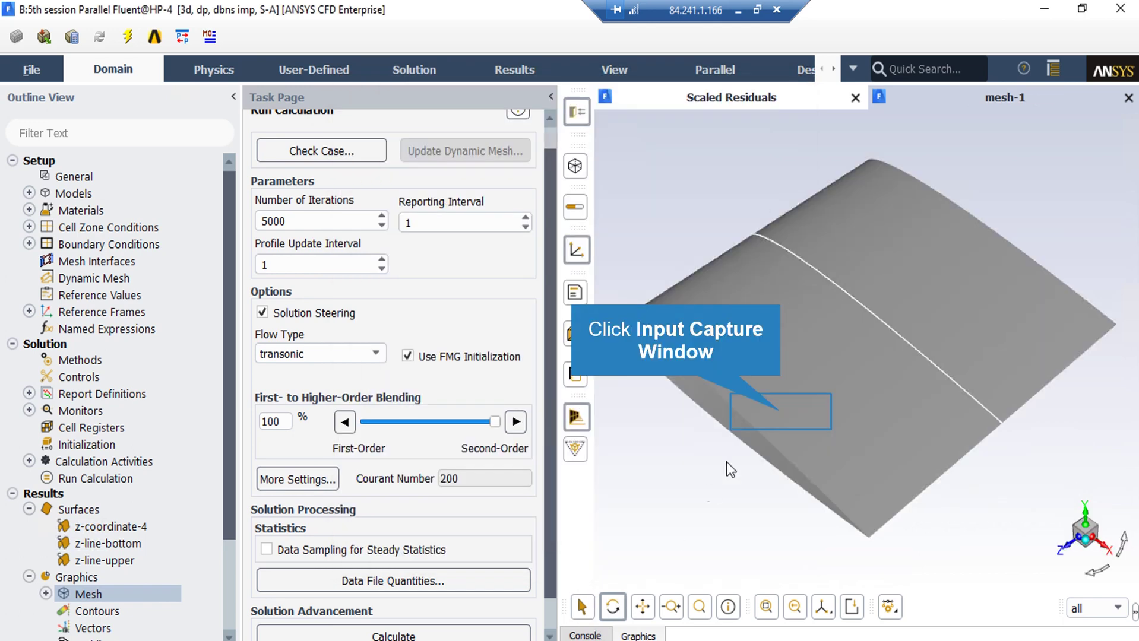
Save and plot an XY plot of Pressure Coefficient along the z-line-bottom and z-line-upper surfaces
{"action": "scroll", "coordinate": [226, 400], "scroll_direction": "down", "scroll_amount": 3}
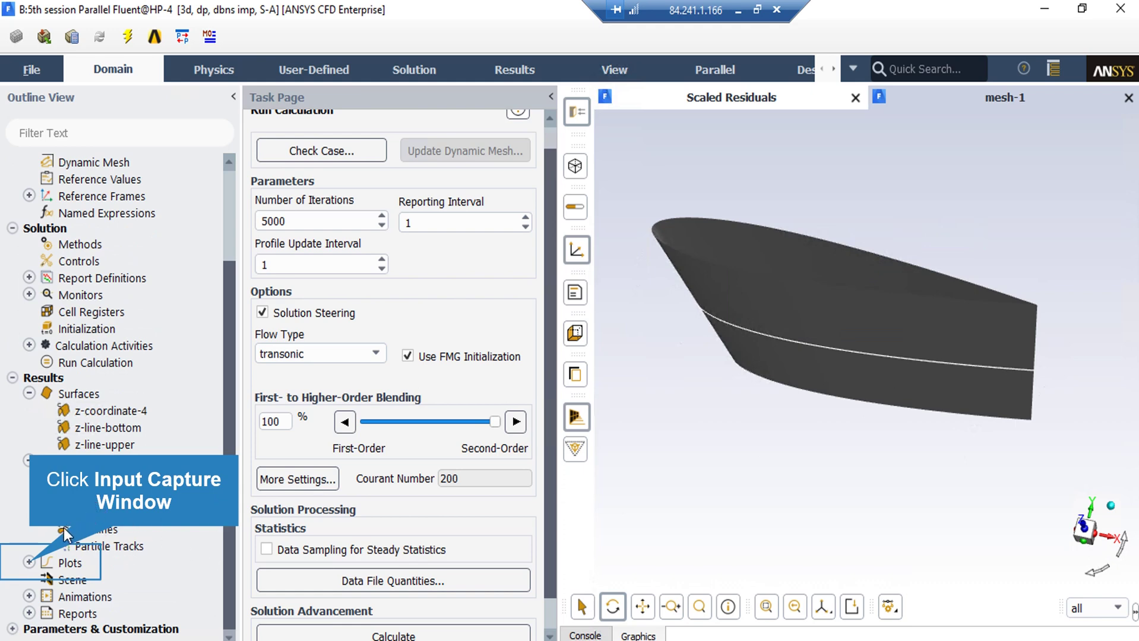
{"action": "left_click", "coordinate": [28, 563]}
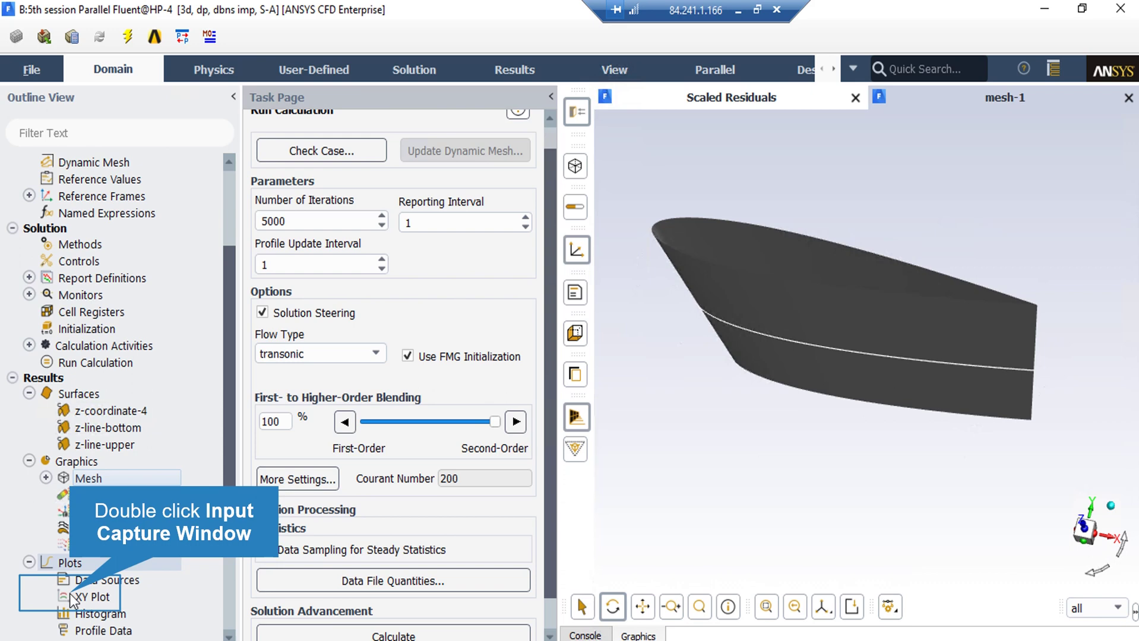
{"action": "double_click", "coordinate": [89, 597]}
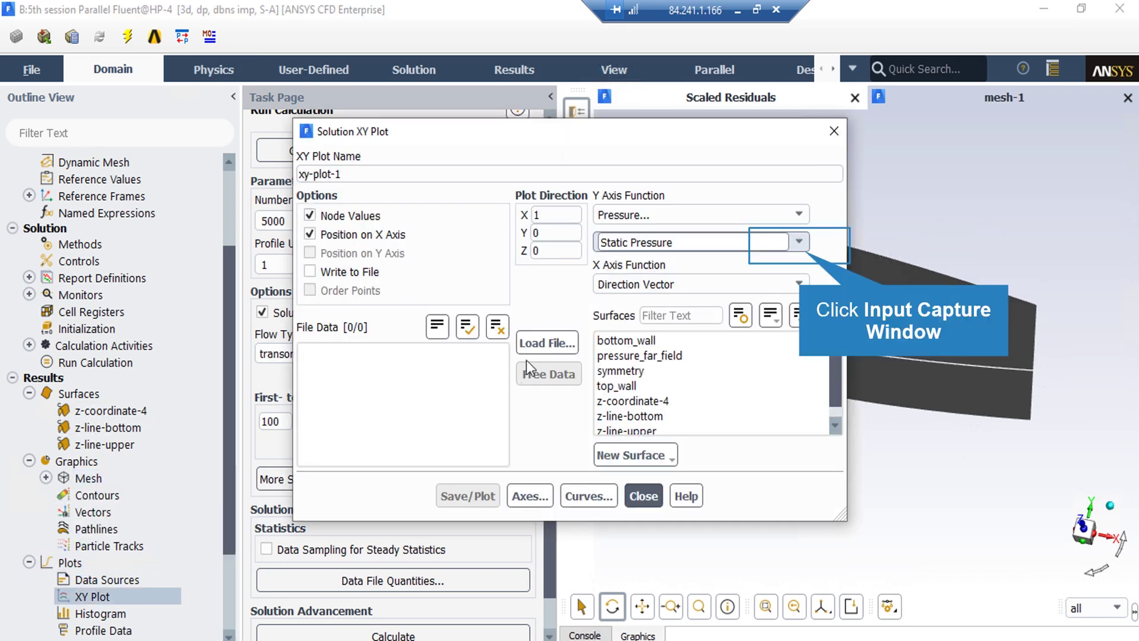
{"action": "left_click", "coordinate": [799, 242]}
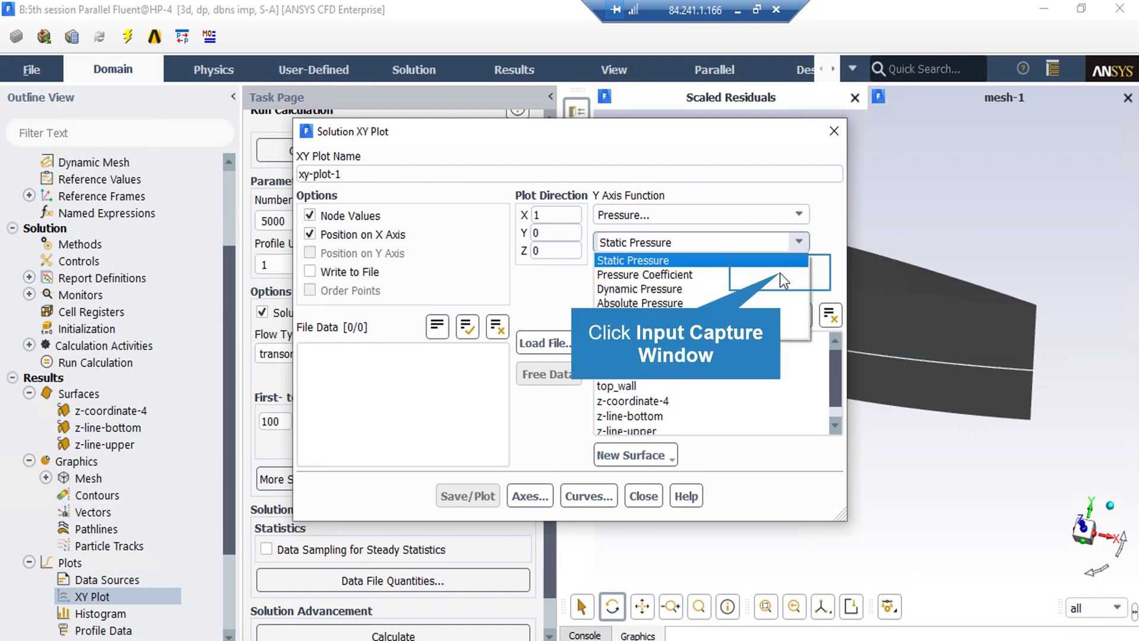
{"action": "left_click", "coordinate": [782, 274]}
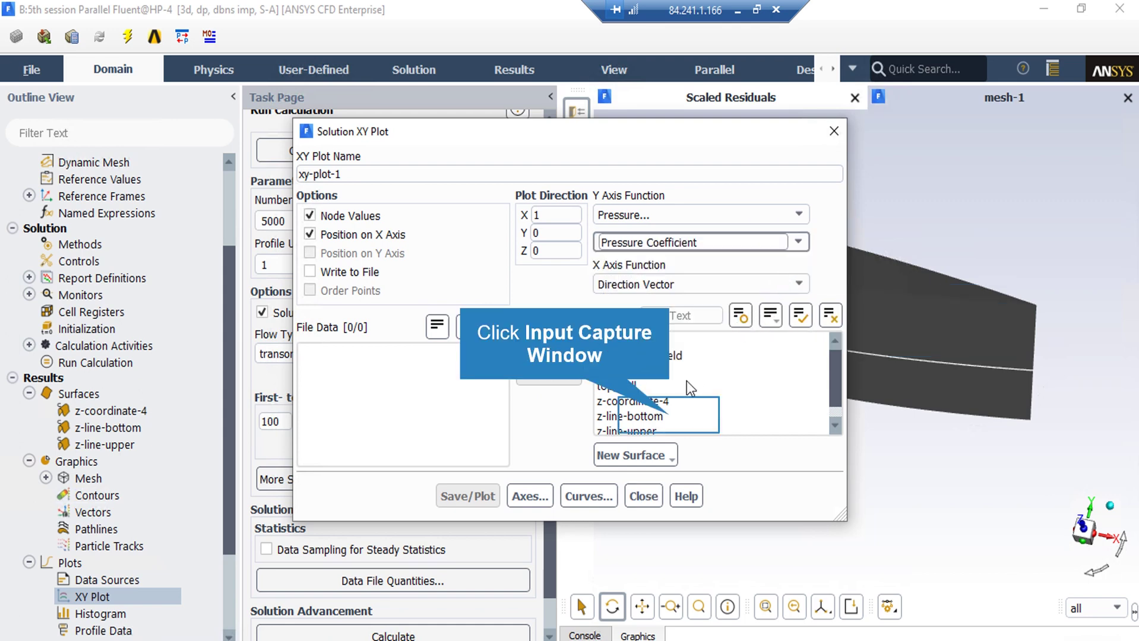
{"action": "left_click", "coordinate": [686, 416]}
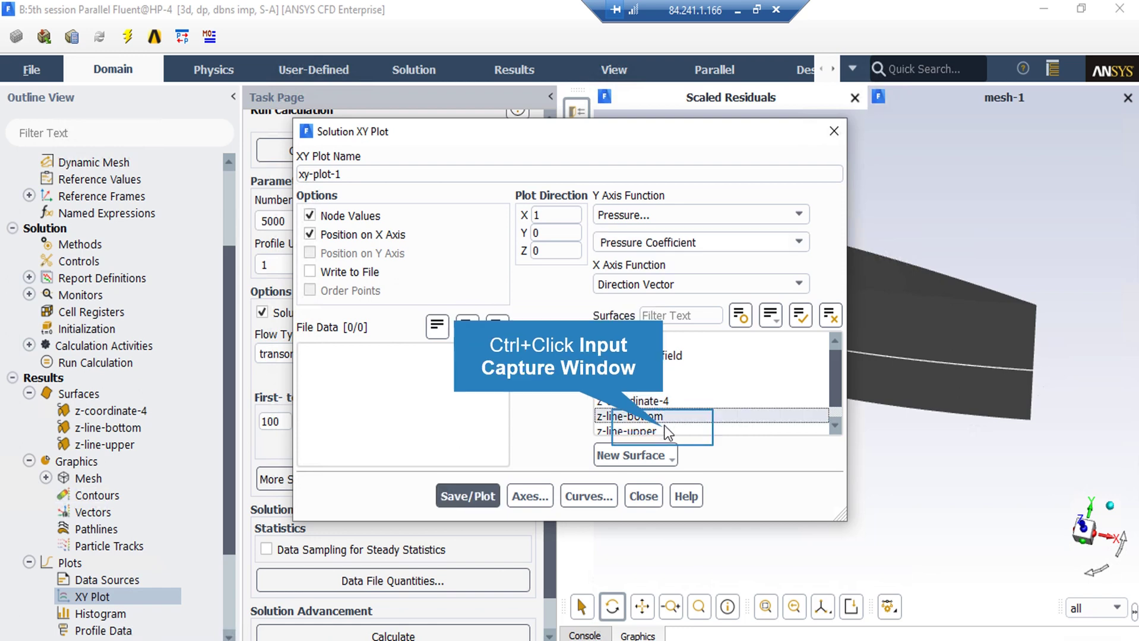
{"action": "left_click", "coordinate": [661, 429], "text": "ctrl"}
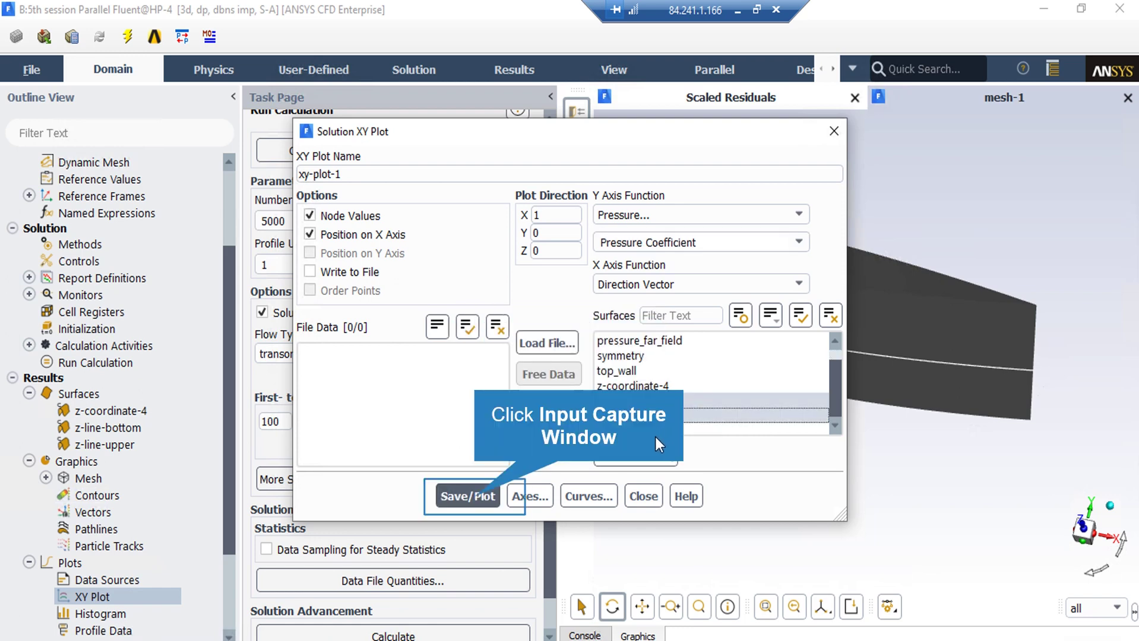
{"action": "left_click", "coordinate": [473, 496]}
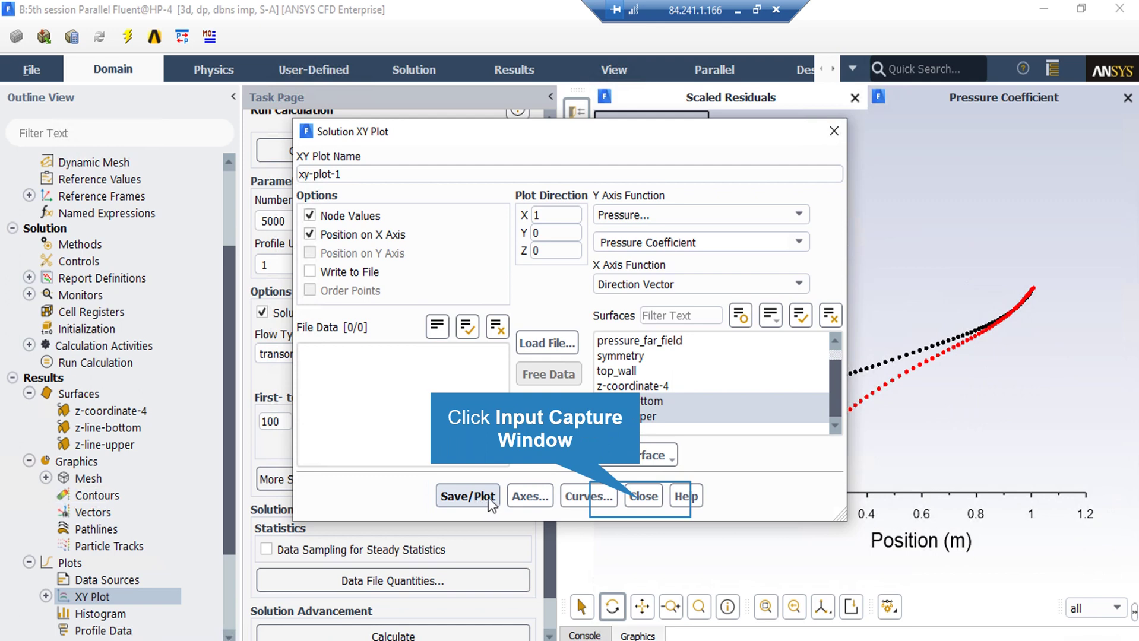
{"action": "left_click", "coordinate": [639, 498]}
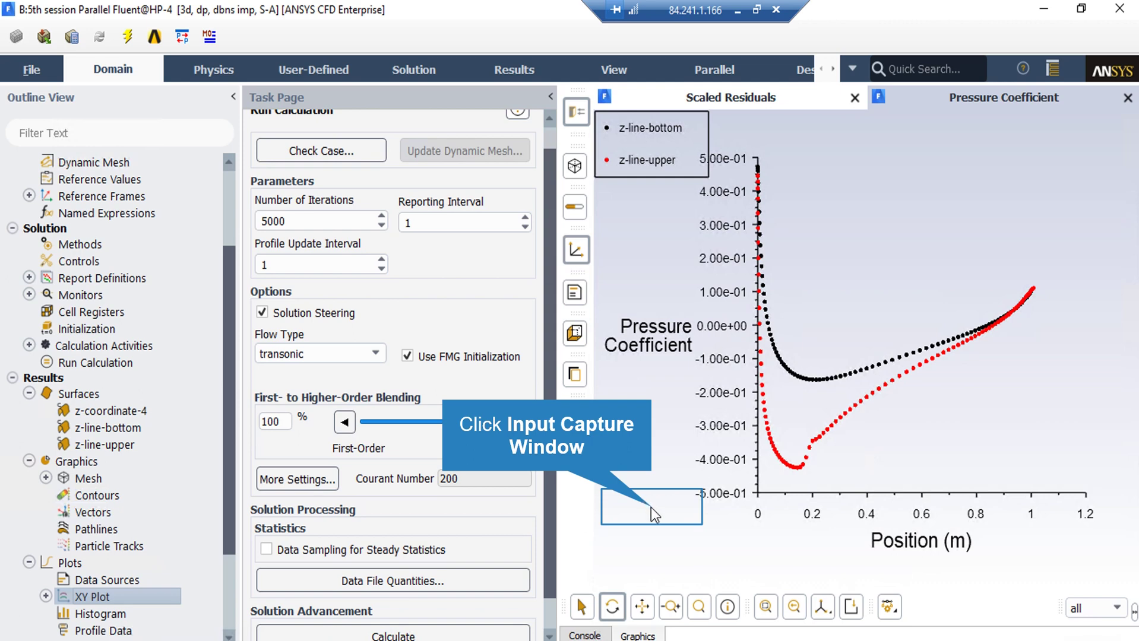
{"action": "left_click", "coordinate": [651, 507]}
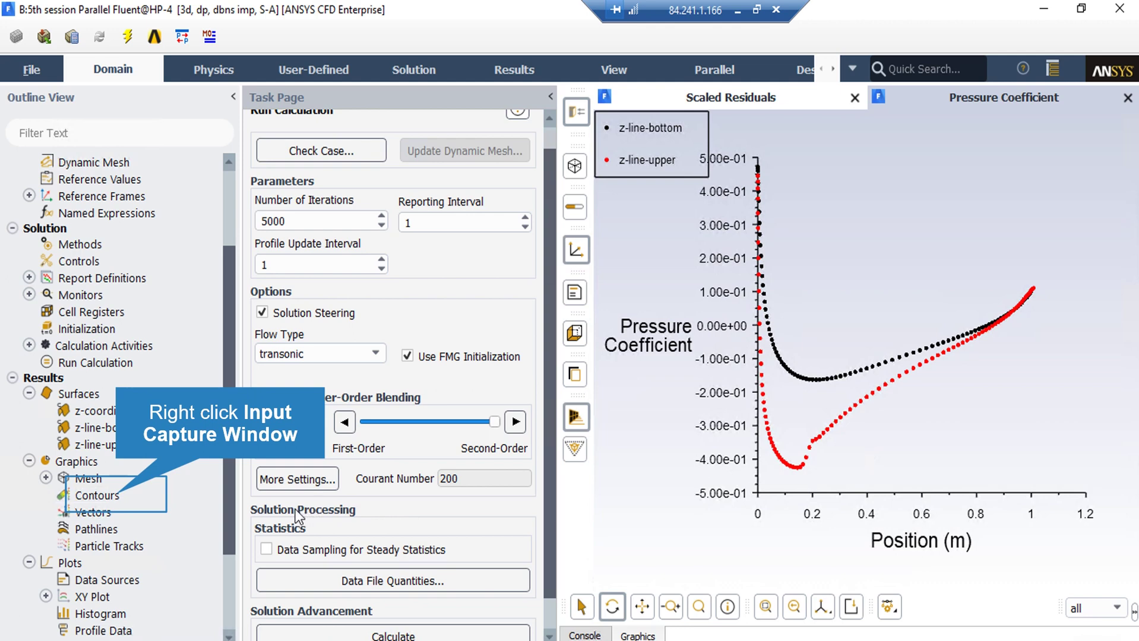
Create, save and display a new contour plot of velocity Mach Number on the z-coordinate-4 surface
{"action": "right_click", "coordinate": [121, 502]}
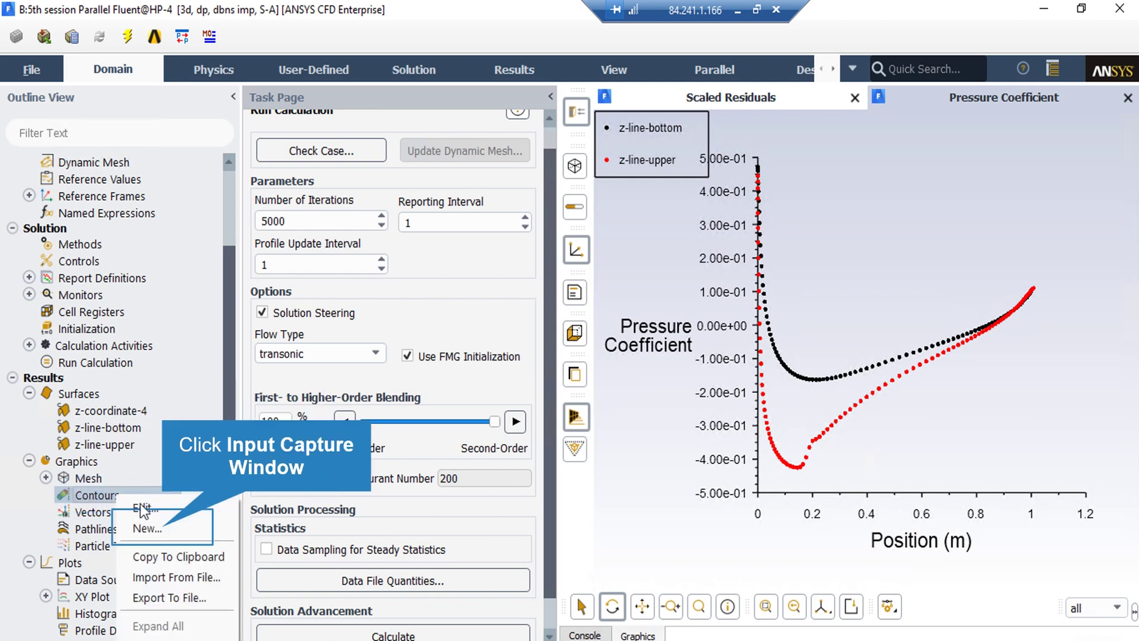
{"action": "left_click", "coordinate": [159, 528]}
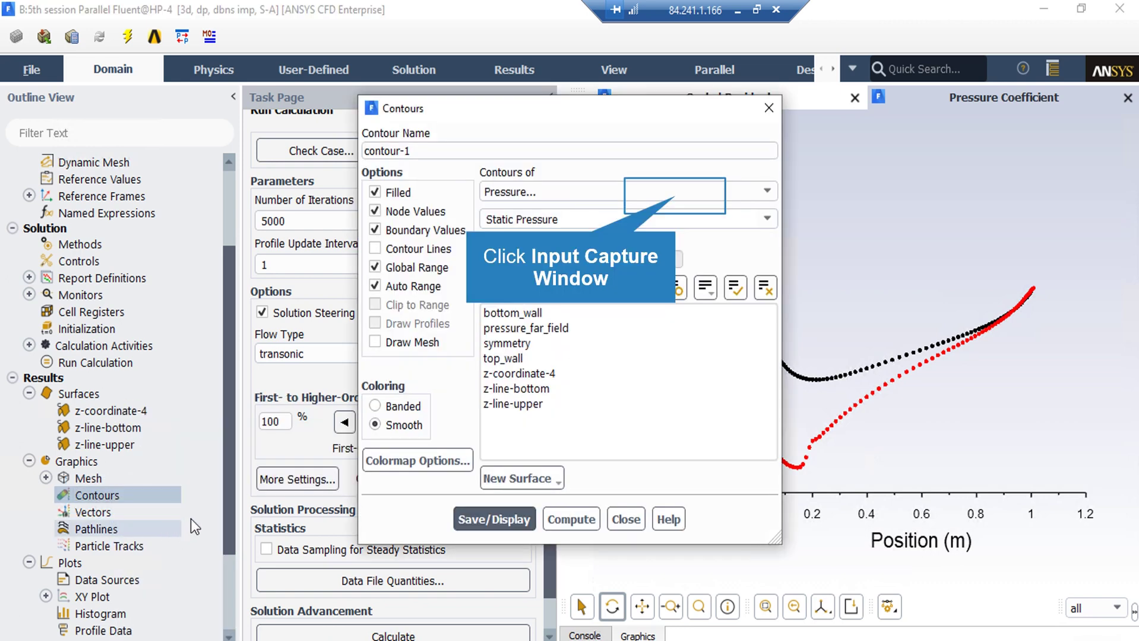
{"action": "left_click", "coordinate": [675, 198]}
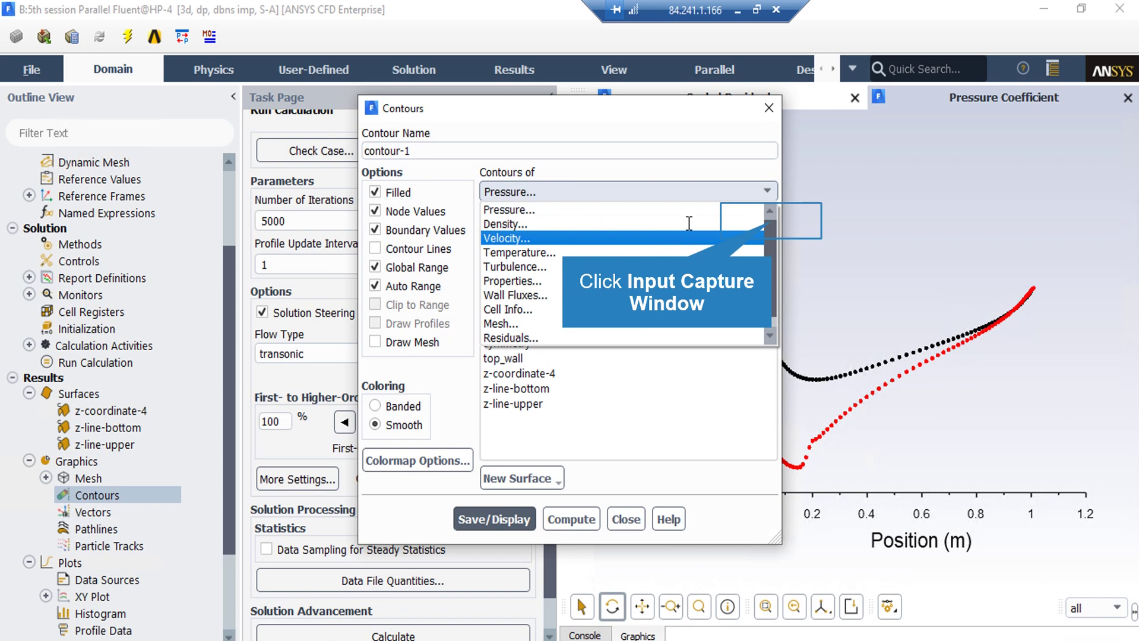
{"action": "left_click", "coordinate": [684, 236]}
{"action": "left_click", "coordinate": [766, 219]}
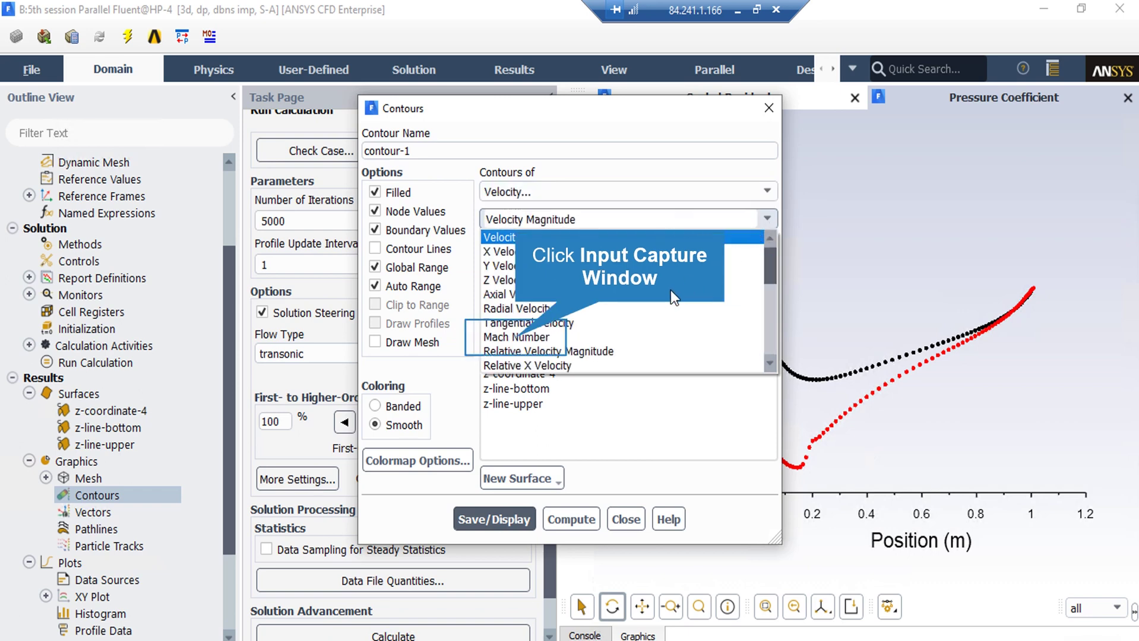
{"action": "left_click", "coordinate": [518, 337]}
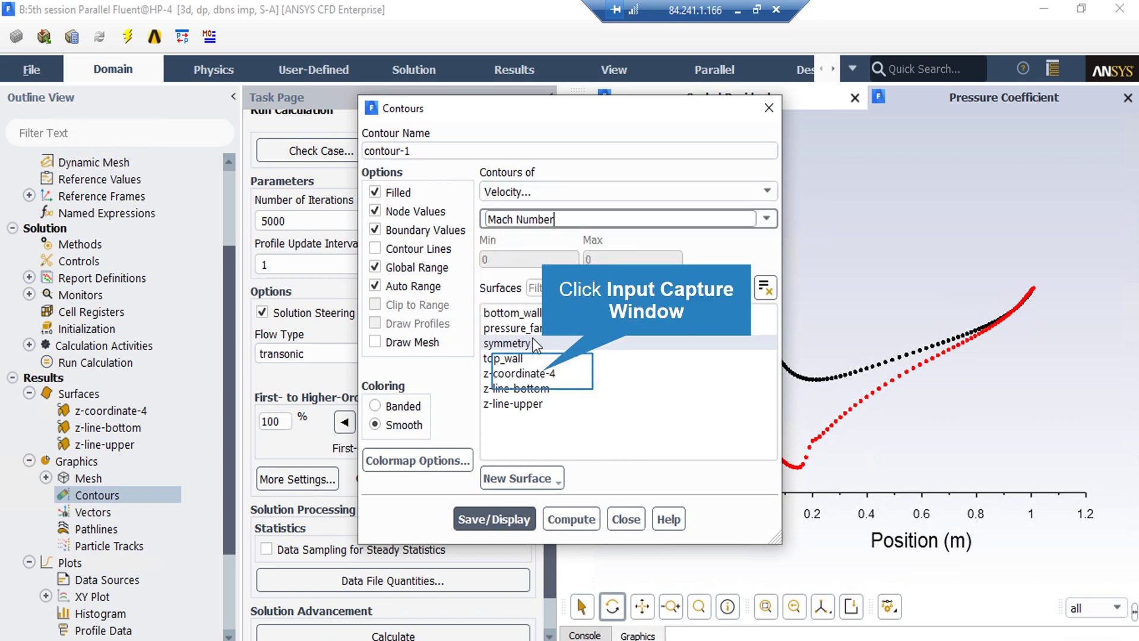
{"action": "left_click", "coordinate": [543, 374]}
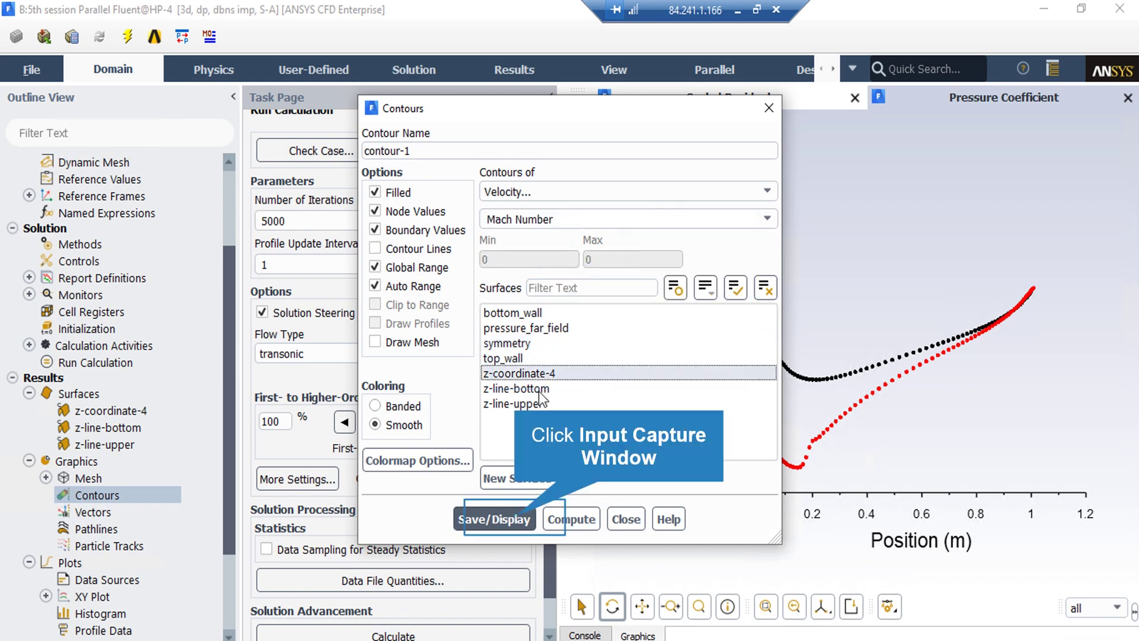
{"action": "left_click", "coordinate": [517, 520]}
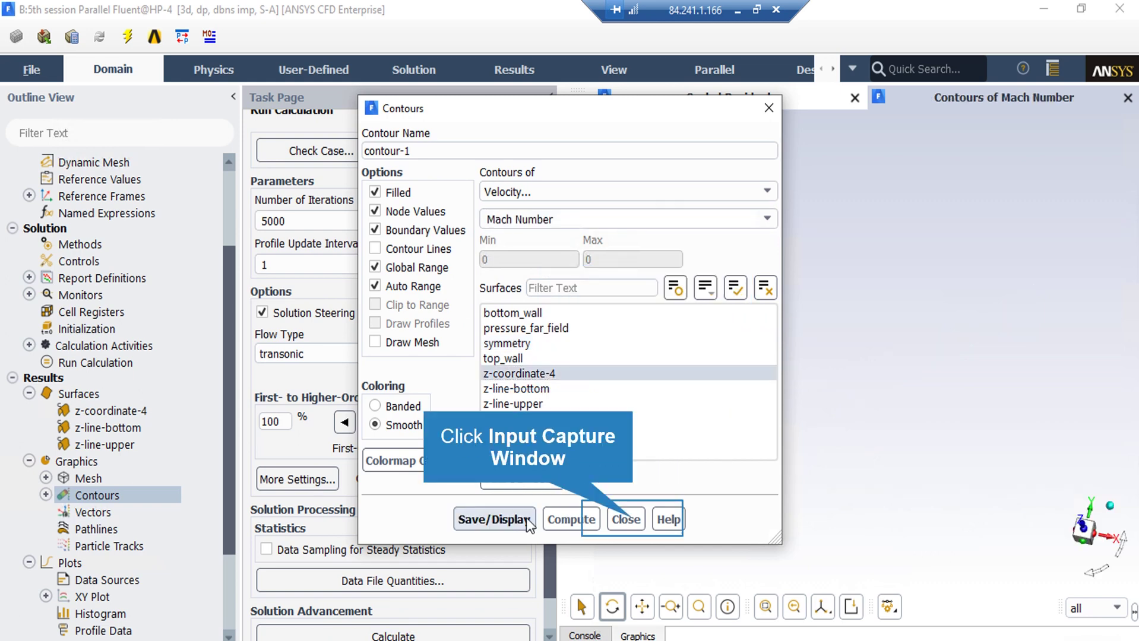